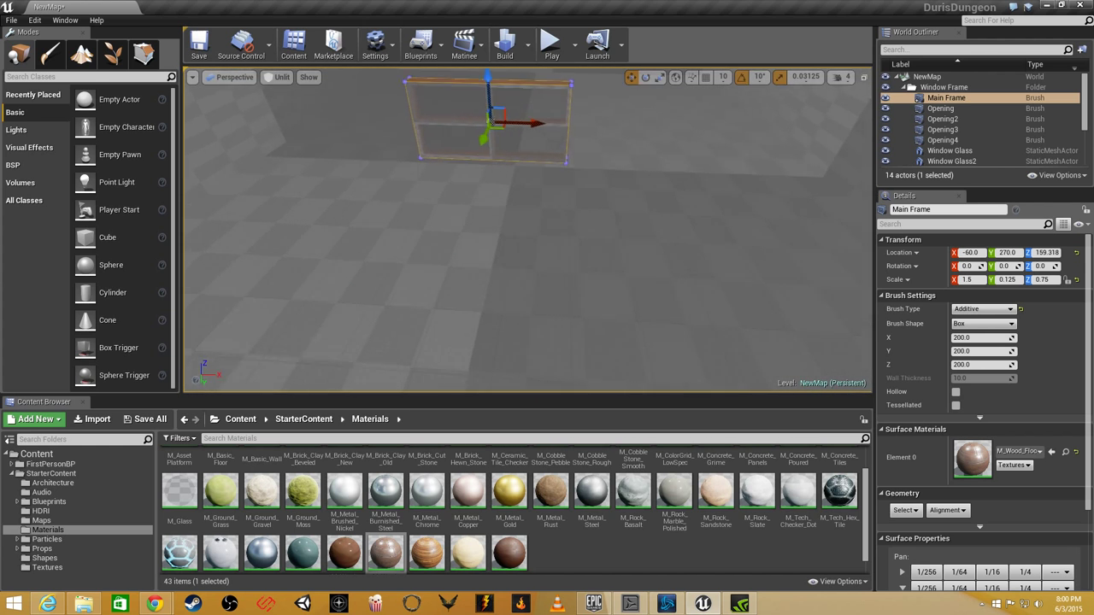
Apply the M_Wood_Floor_Walnut_Worn material to the checkered front face of the window frame.
{"action": "right_click_drag", "start_coordinate": [462, 308], "coordinate": [462, 308]}
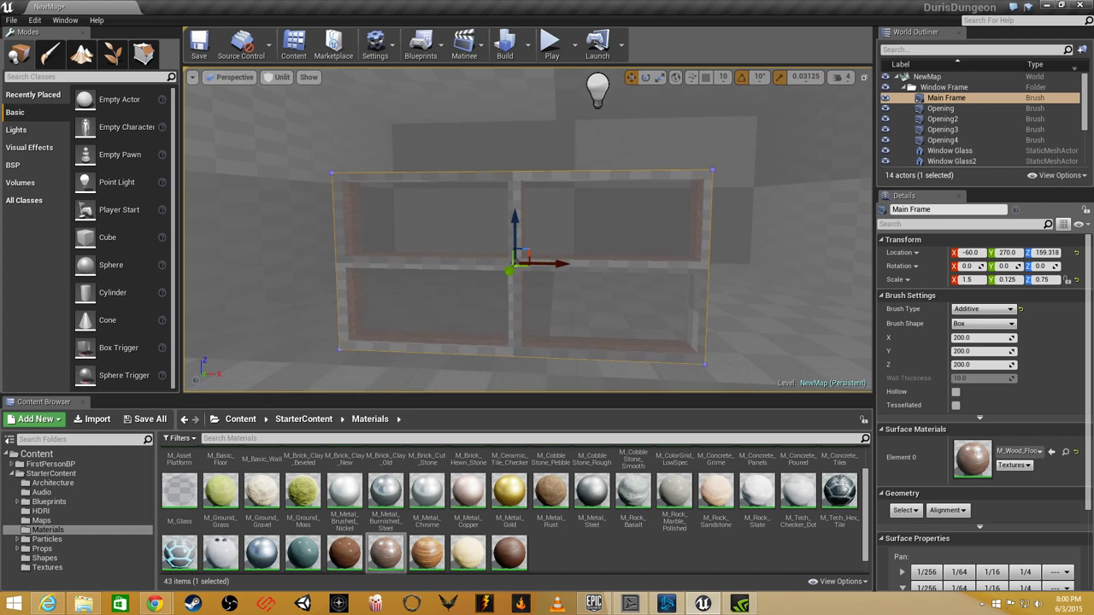
{"action": "mouse_move", "coordinate": [385, 551]}
{"action": "left_mouse_down"}
{"action": "mouse_move", "coordinate": [531, 330]}
{"action": "mouse_move", "coordinate": [519, 288]}
{"action": "mouse_move", "coordinate": [513, 295]}
{"action": "left_mouse_up"}
{"action": "right_click_drag", "start_coordinate": [610, 281], "coordinate": [610, 281]}
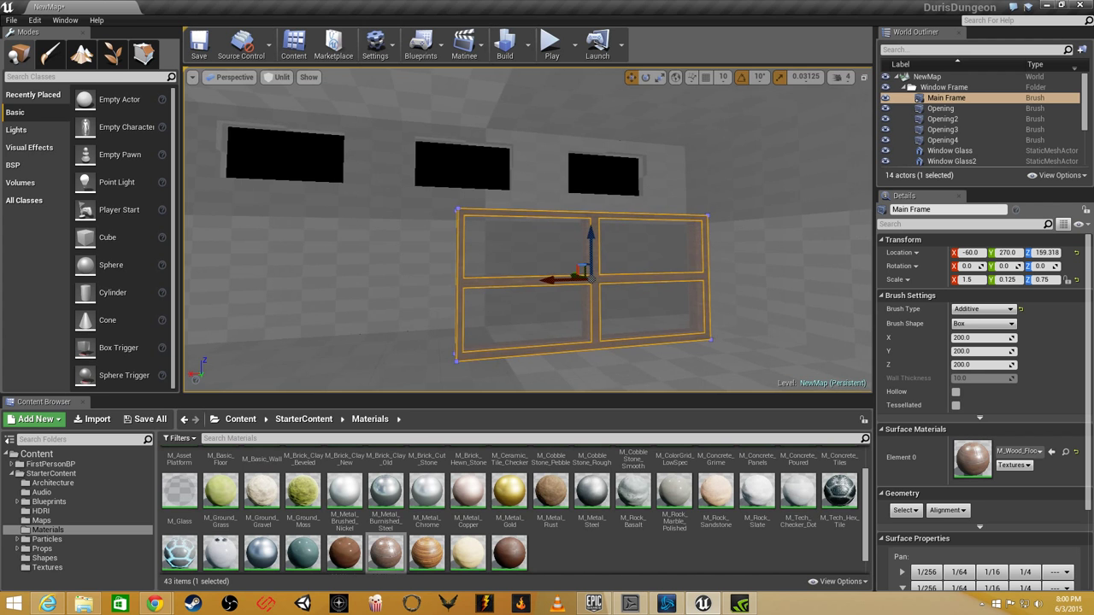
{"action": "right_click_drag", "start_coordinate": [610, 282], "coordinate": [611, 282]}
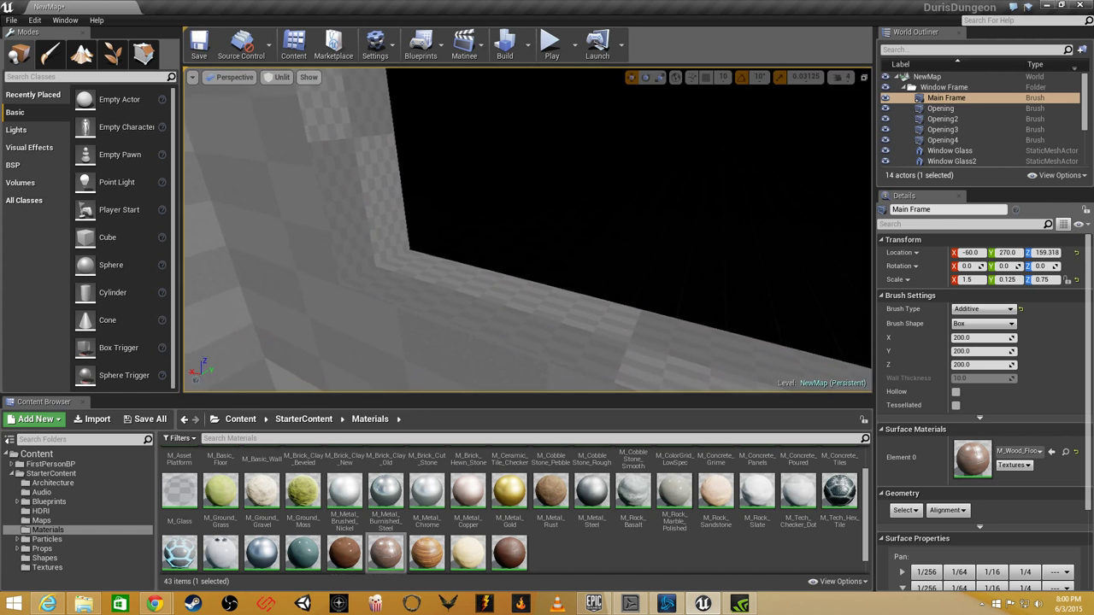
Apply M_Wood_Floor_Walnut_Worn to the checkered inner side face of the window frame opening.
{"action": "right_click_drag", "start_coordinate": [527, 231], "coordinate": [502, 227]}
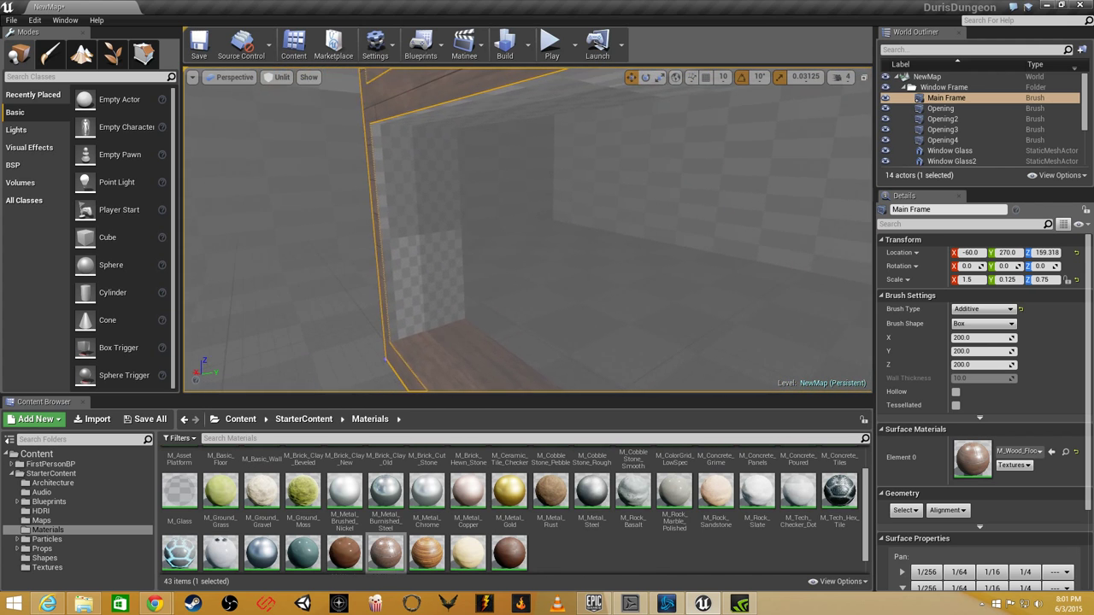
{"action": "right_click_drag", "start_coordinate": [598, 298], "coordinate": [599, 298]}
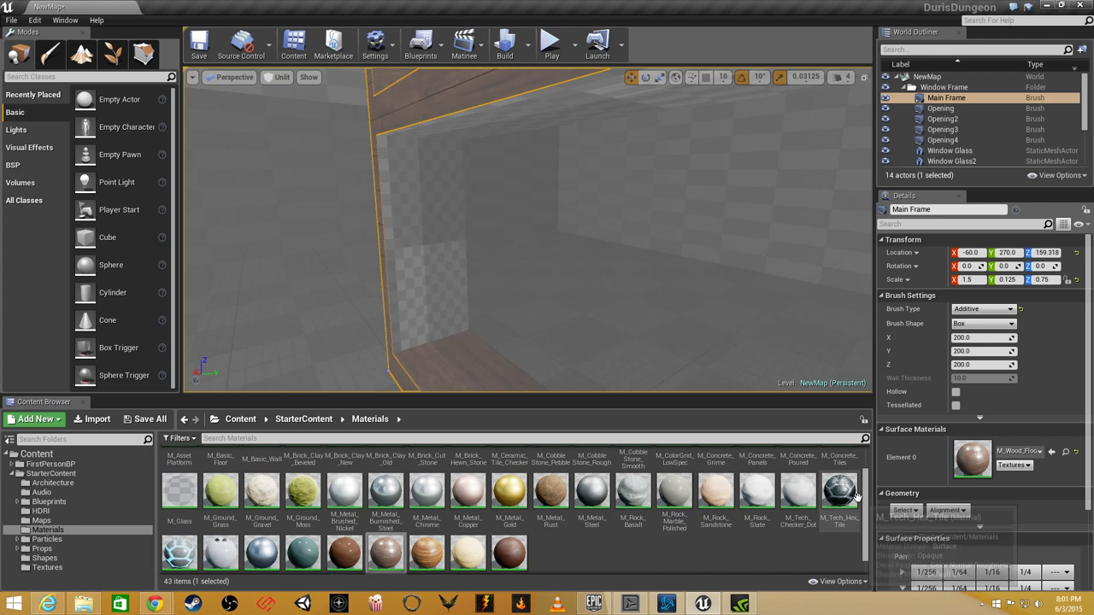
{"action": "scroll", "coordinate": [865, 504], "scroll_direction": "up", "scroll_amount": 2}
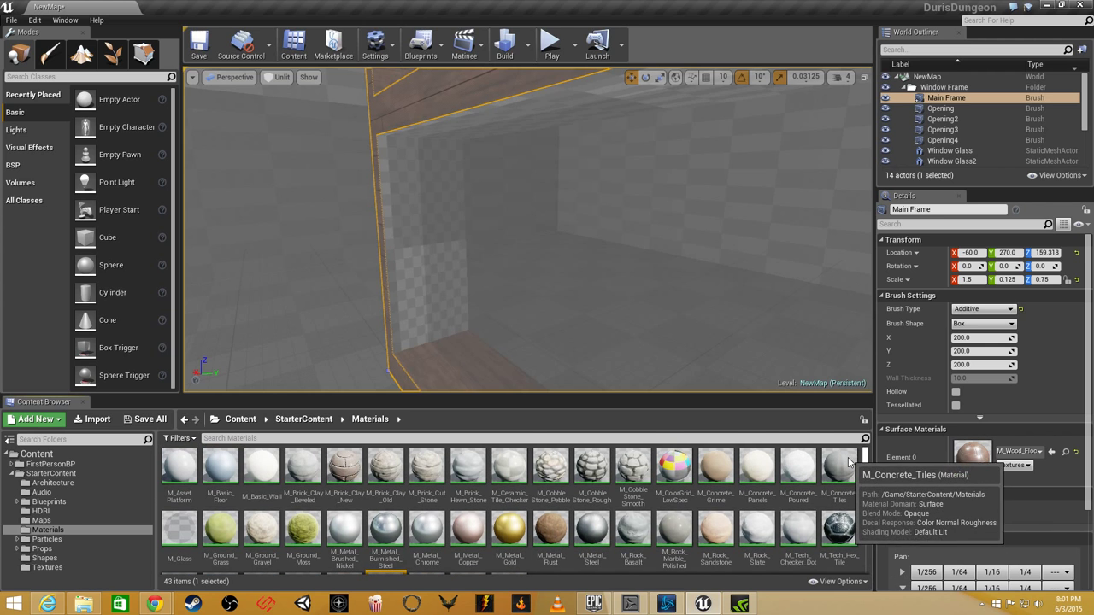
{"action": "scroll", "coordinate": [851, 504], "scroll_direction": "down", "scroll_amount": 2}
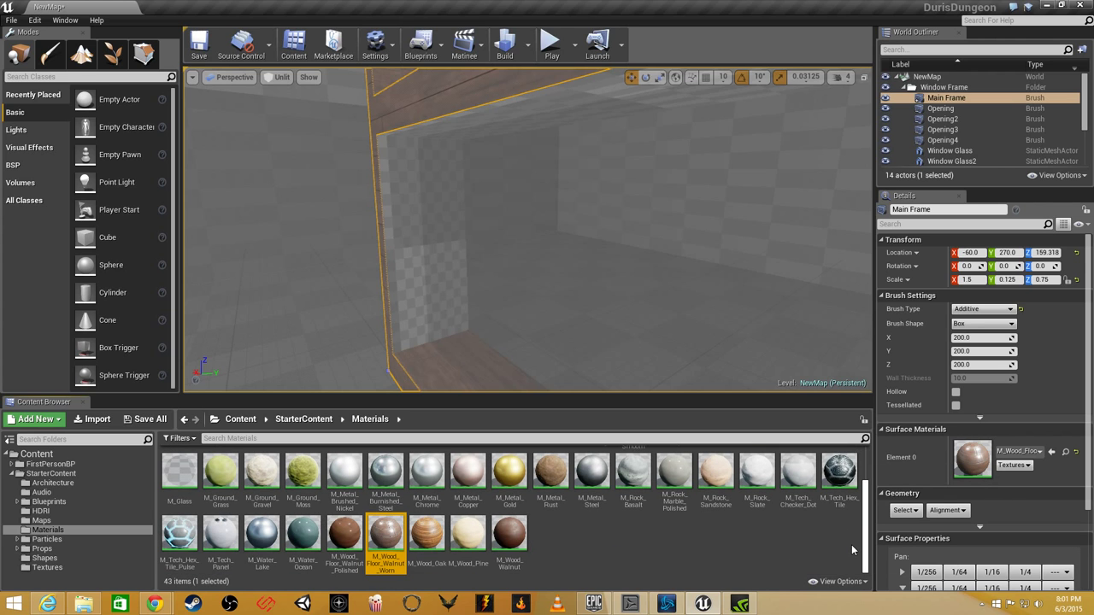
{"action": "left_click_drag", "start_coordinate": [391, 532], "coordinate": [393, 257]}
{"action": "right_click_drag", "start_coordinate": [408, 254], "coordinate": [491, 220]}
Apply M_Wood_Floor_Walnut_Worn to further inner faces of the frame, including the underside of the middle bar.
{"action": "left_click_drag", "start_coordinate": [395, 539], "coordinate": [497, 165]}
{"action": "right_click_drag", "start_coordinate": [508, 207], "coordinate": [520, 282]}
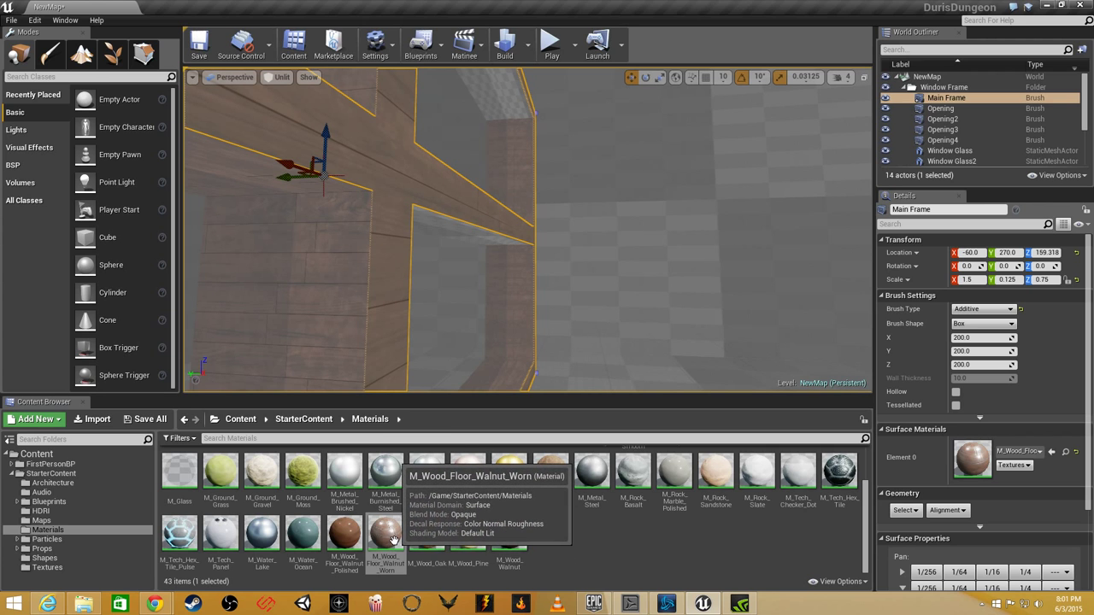
{"action": "left_click_drag", "start_coordinate": [386, 537], "coordinate": [495, 308]}
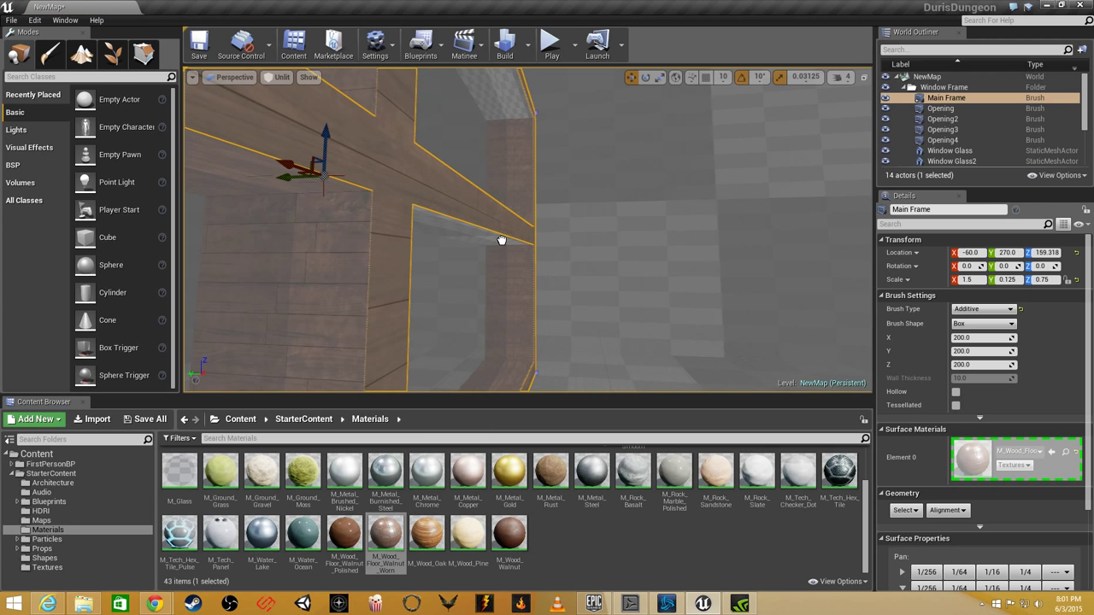
{"action": "left_click_drag", "start_coordinate": [502, 240], "coordinate": [501, 238]}
{"action": "mouse_move", "coordinate": [504, 257]}
{"action": "right_mouse_down"}
{"action": "mouse_move", "coordinate": [513, 295]}
{"action": "mouse_move", "coordinate": [479, 321]}
{"action": "mouse_move", "coordinate": [494, 243]}
{"action": "mouse_move", "coordinate": [483, 269]}
{"action": "mouse_move", "coordinate": [488, 257]}
{"action": "mouse_move", "coordinate": [515, 256]}
{"action": "right_mouse_up"}
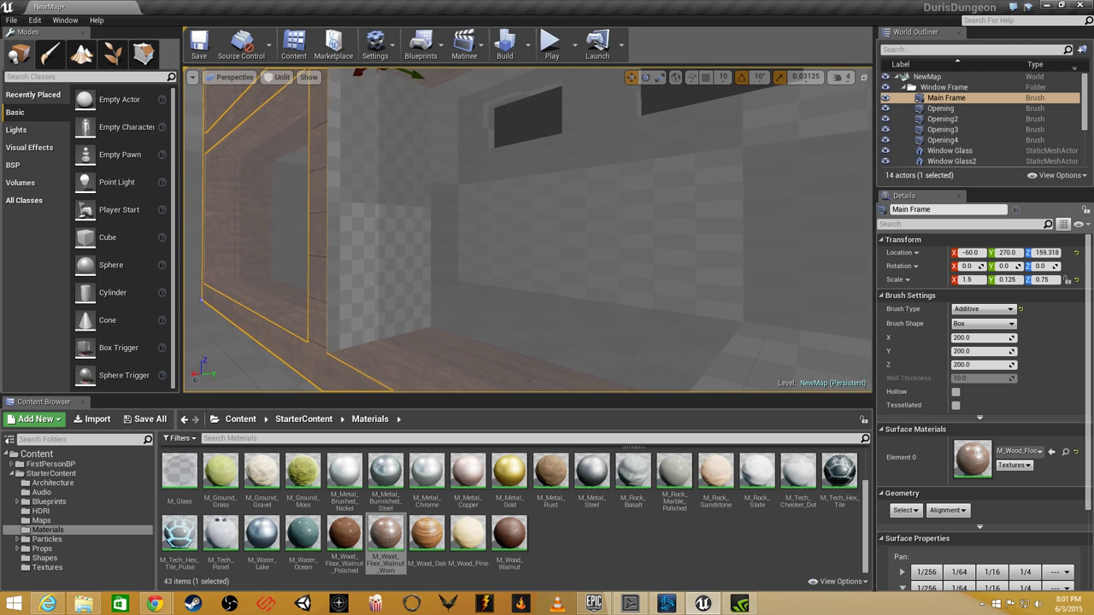
Cover the remaining checkered inner faces of the window frame openings with M_Wood_Floor_Walnut_Worn.
{"action": "right_click_drag", "start_coordinate": [515, 256], "coordinate": [515, 257]}
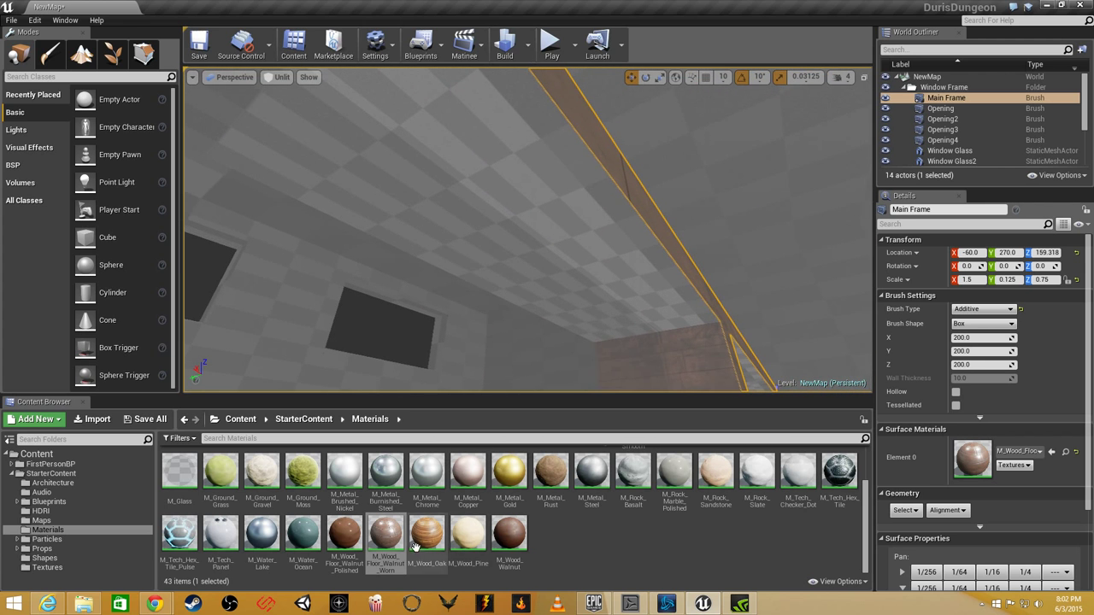
{"action": "left_click_drag", "start_coordinate": [386, 537], "coordinate": [590, 236]}
{"action": "right_click_drag", "start_coordinate": [590, 236], "coordinate": [590, 235]}
{"action": "mouse_move", "coordinate": [396, 571]}
{"action": "left_mouse_down"}
{"action": "mouse_move", "coordinate": [427, 462]}
{"action": "mouse_move", "coordinate": [535, 265]}
{"action": "left_mouse_up"}
{"action": "right_click_drag", "start_coordinate": [535, 265], "coordinate": [582, 320]}
{"action": "mouse_move", "coordinate": [385, 535]}
{"action": "left_mouse_down"}
{"action": "mouse_move", "coordinate": [513, 350]}
{"action": "mouse_move", "coordinate": [520, 305]}
{"action": "mouse_move", "coordinate": [502, 272]}
{"action": "left_mouse_up"}
{"action": "right_click_drag", "start_coordinate": [502, 272], "coordinate": [501, 272]}
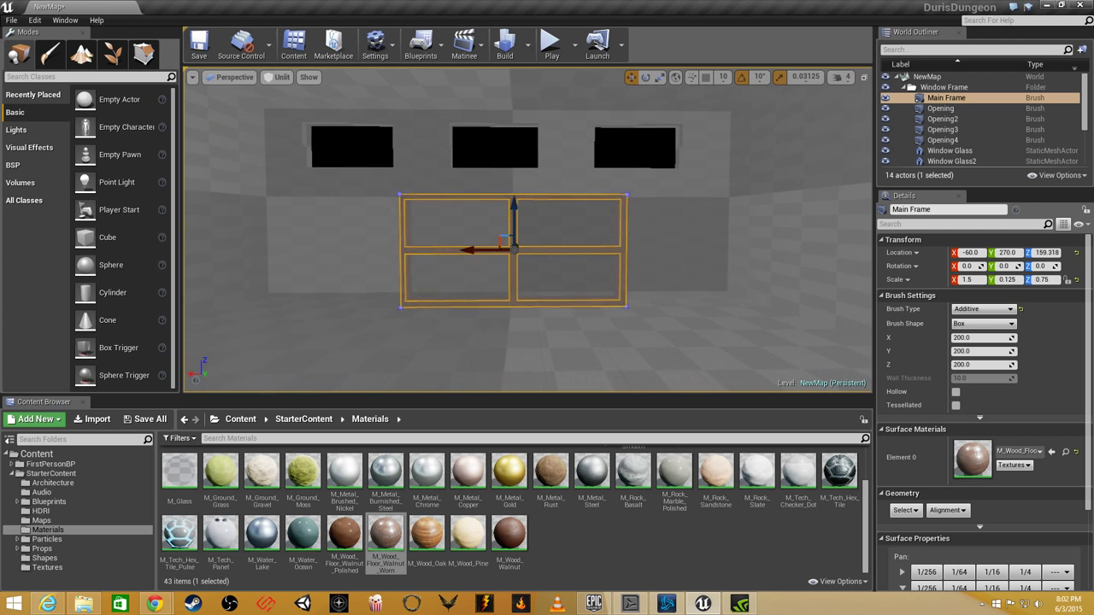
Switch the viewport to Lit shading and select the point light in the room.
{"action": "left_click", "coordinate": [277, 78]}
{"action": "left_click", "coordinate": [287, 101]}
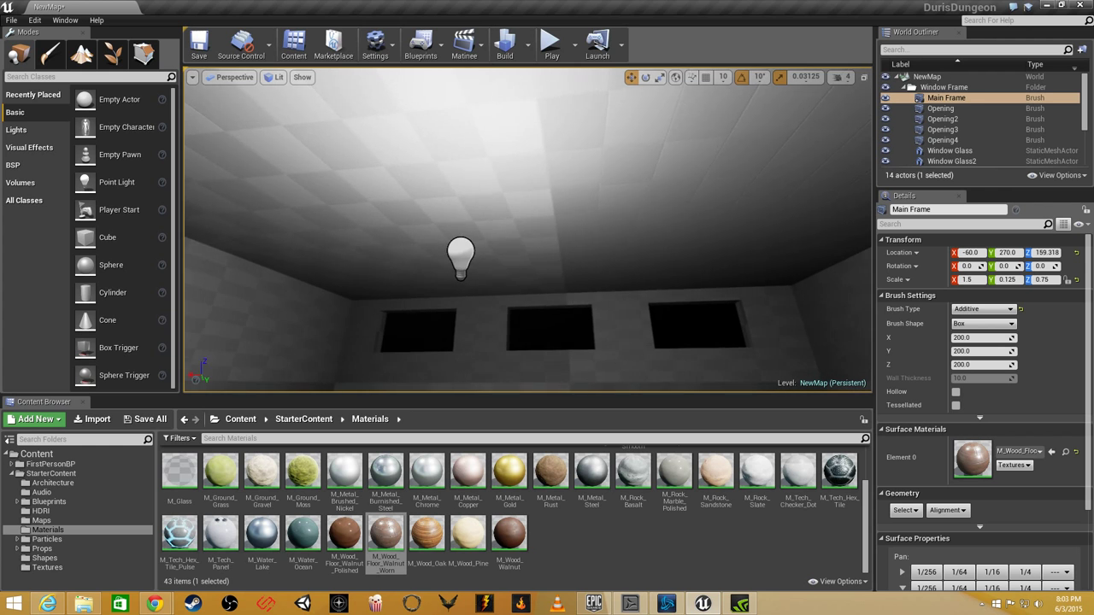
{"action": "left_click", "coordinate": [460, 164]}
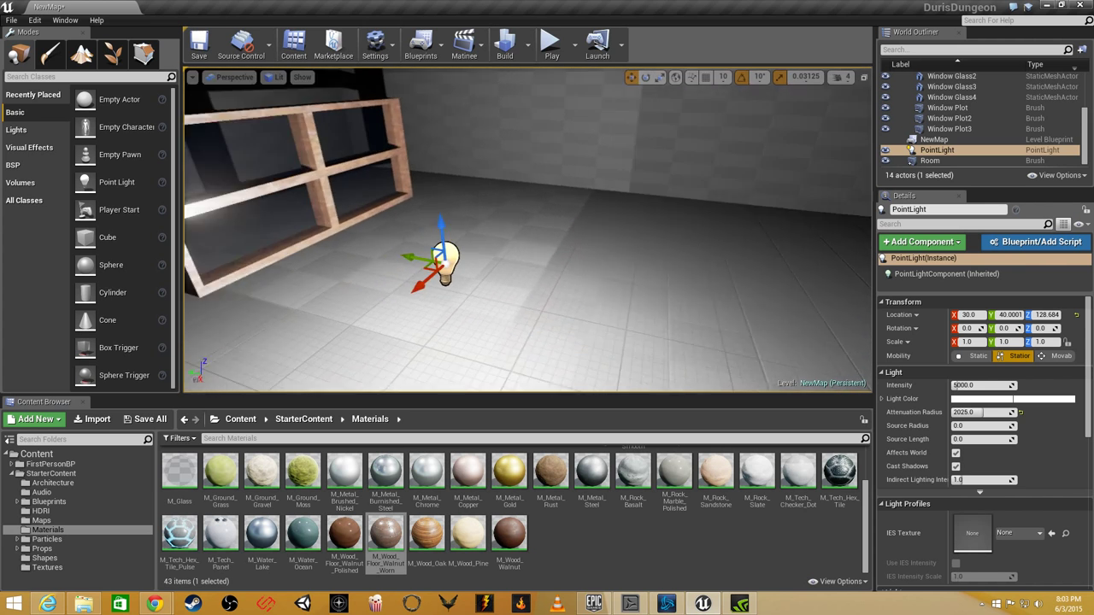
Move the point light along Y past the window frame, to about Y 402.6.
{"action": "right_click_drag", "start_coordinate": [528, 230], "coordinate": [582, 256]}
{"action": "mouse_move", "coordinate": [486, 297]}
{"action": "right_mouse_down"}
{"action": "mouse_move", "coordinate": [581, 316]}
{"action": "mouse_move", "coordinate": [598, 265]}
{"action": "mouse_move", "coordinate": [486, 298]}
{"action": "right_mouse_up"}
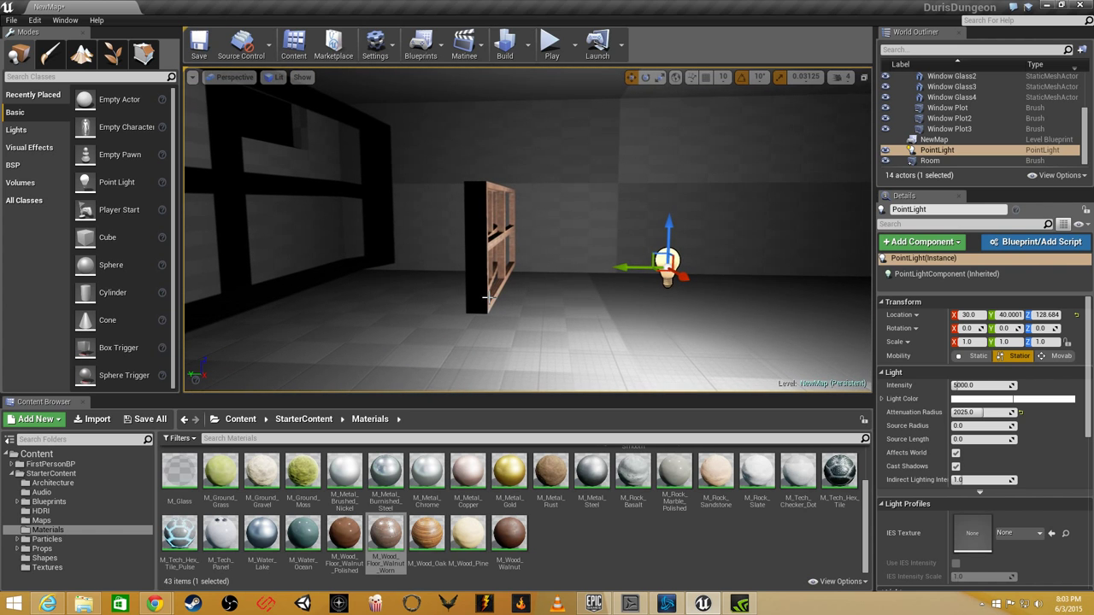
{"action": "left_click_drag", "start_coordinate": [626, 268], "coordinate": [351, 246]}
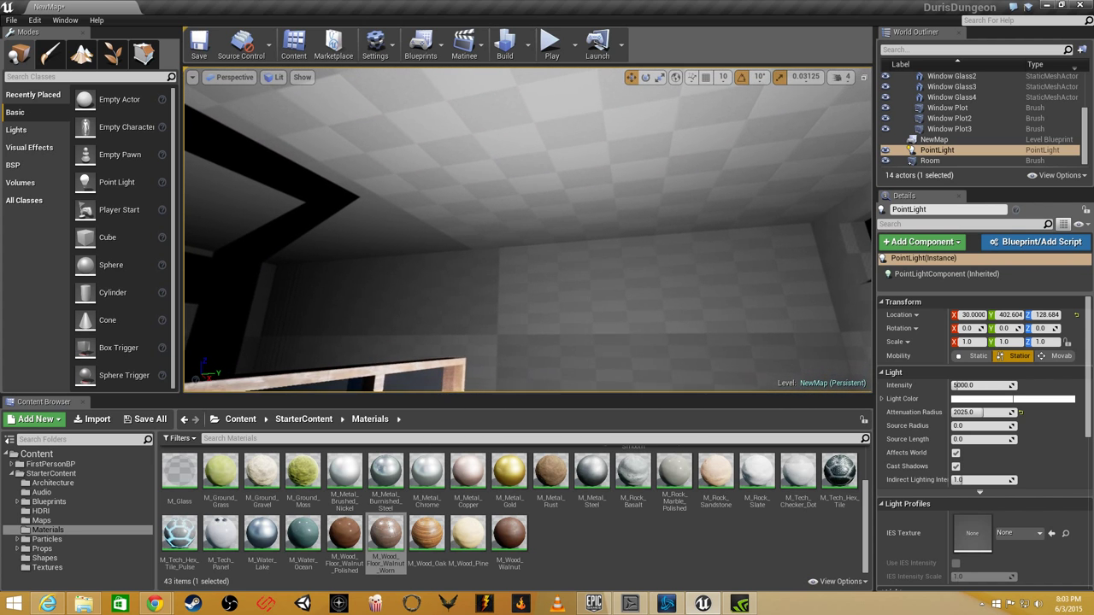
Move the point light back along Y across the window frame, to about Y -42.3.
{"action": "right_click_drag", "start_coordinate": [527, 231], "coordinate": [621, 195]}
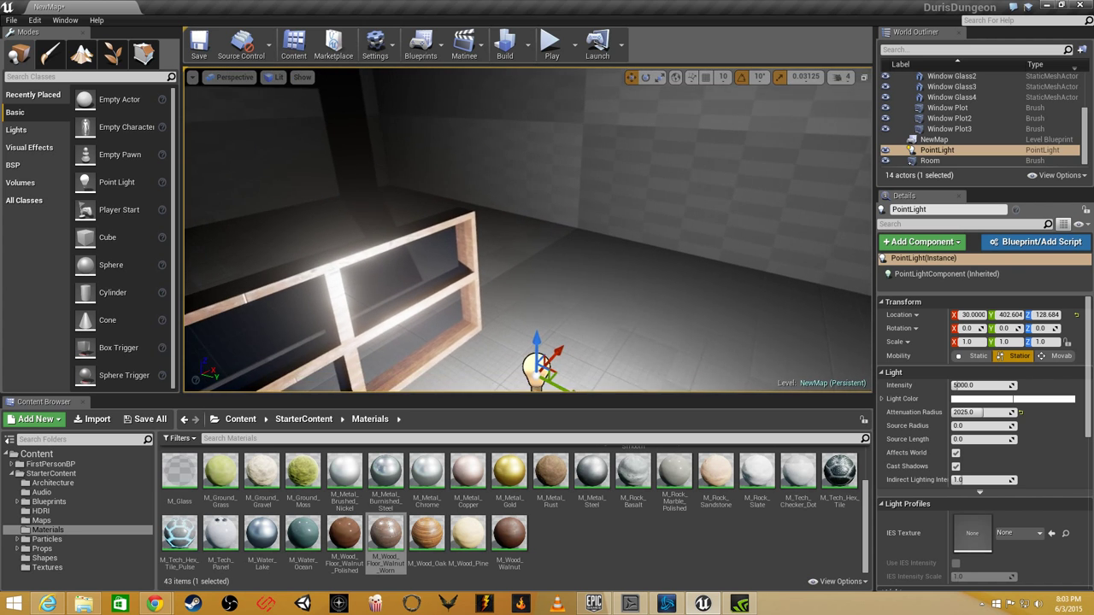
{"action": "right_click_drag", "start_coordinate": [527, 231], "coordinate": [664, 137]}
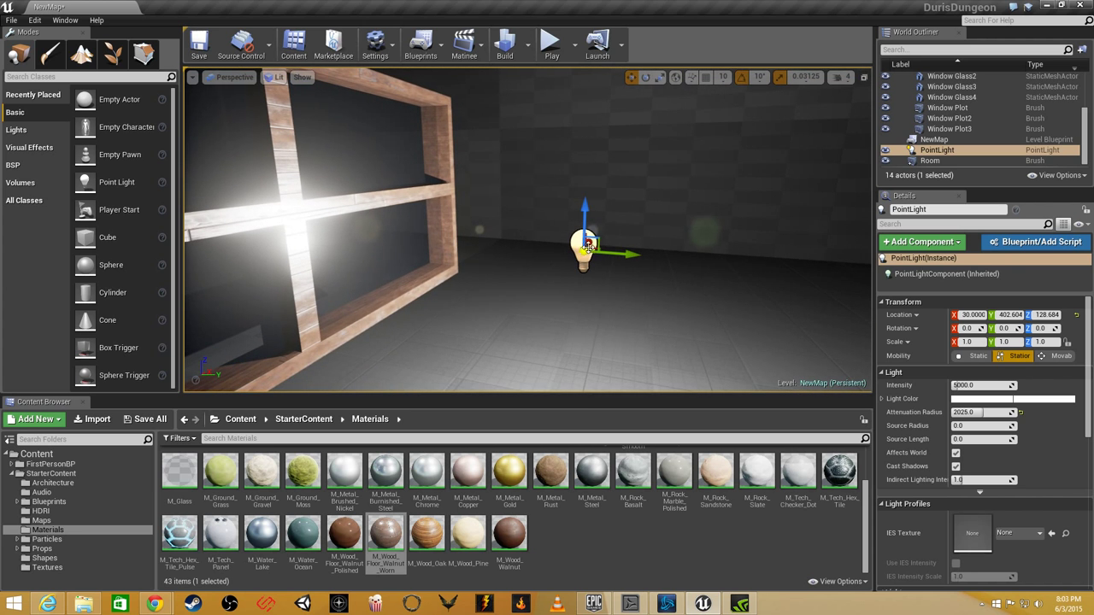
{"action": "left_click_drag", "start_coordinate": [624, 256], "coordinate": [186, 241]}
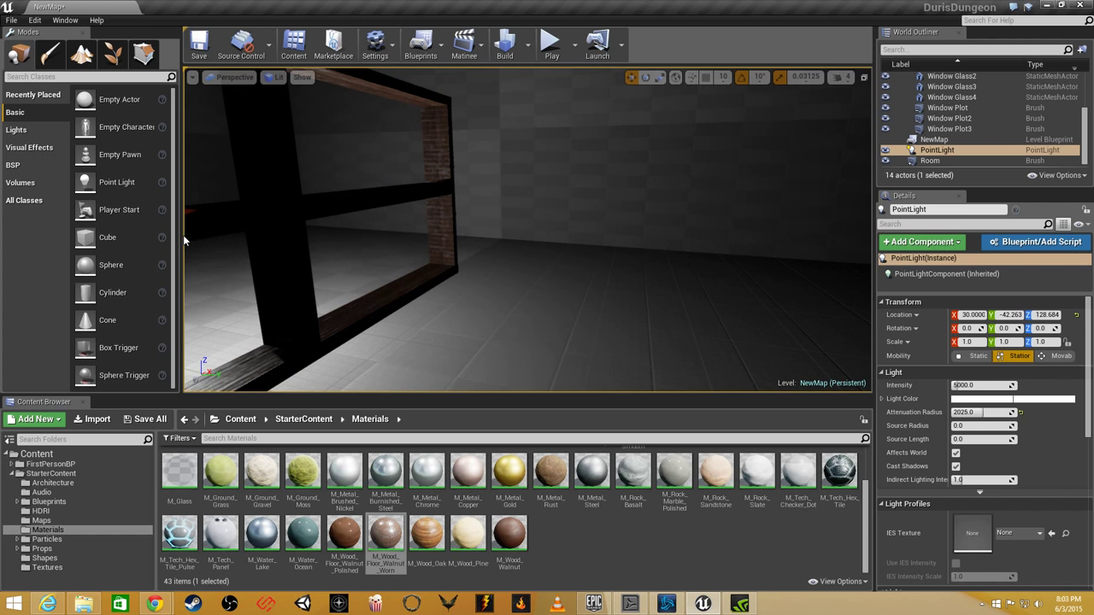
Raise the point light to a height of about Z 233.6.
{"action": "right_click_drag", "start_coordinate": [248, 240], "coordinate": [205, 241]}
{"action": "right_click_drag", "start_coordinate": [528, 231], "coordinate": [417, 184]}
{"action": "right_click_drag", "start_coordinate": [256, 224], "coordinate": [204, 301]}
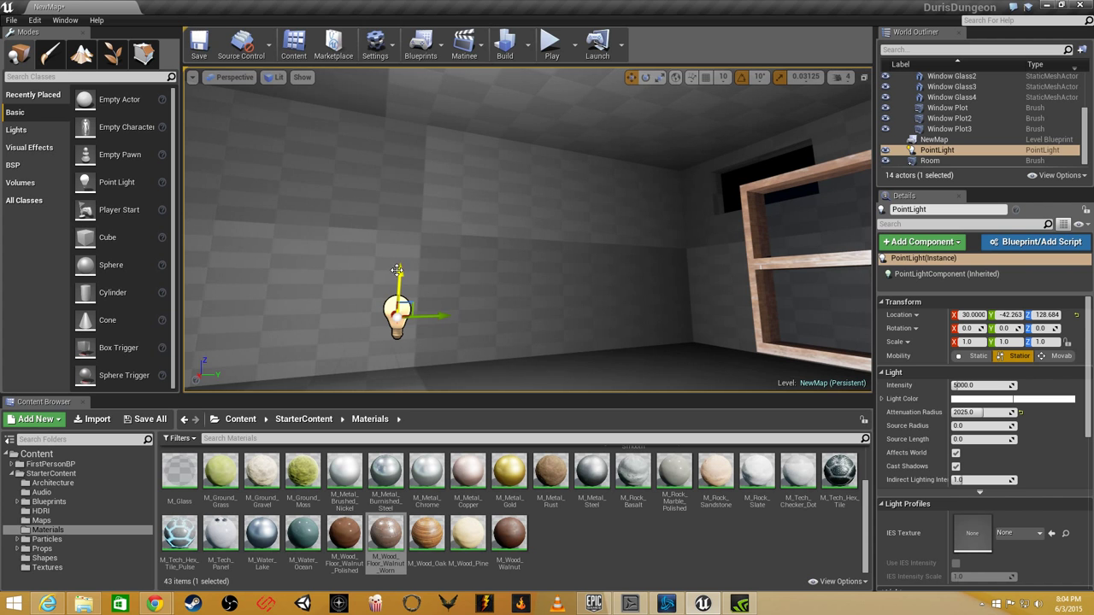
{"action": "left_click_drag", "start_coordinate": [400, 271], "coordinate": [413, 36]}
{"action": "right_click_drag", "start_coordinate": [513, 231], "coordinate": [523, 251]}
{"action": "right_click_drag", "start_coordinate": [472, 179], "coordinate": [469, 177]}
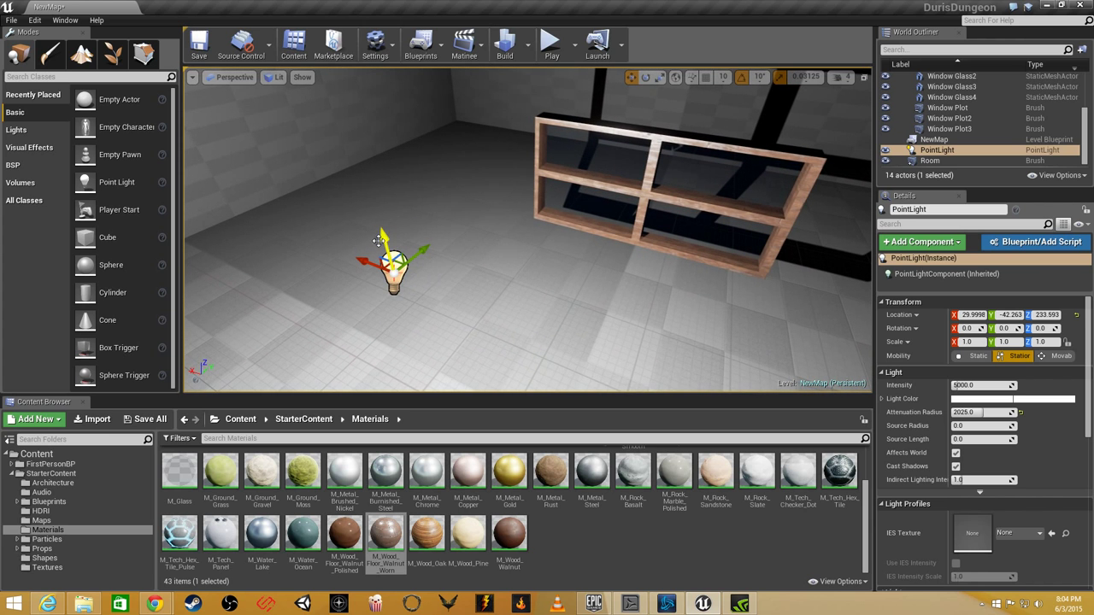
Raise the point light close to the ceiling, at about Z 379.4.
{"action": "left_click_drag", "start_coordinate": [383, 239], "coordinate": [347, 96]}
{"action": "right_click_drag", "start_coordinate": [365, 185], "coordinate": [318, 102]}
{"action": "left_click_drag", "start_coordinate": [436, 263], "coordinate": [389, 132]}
{"action": "right_click_drag", "start_coordinate": [616, 228], "coordinate": [720, 207]}
{"action": "key", "text": "w"}
{"action": "right_click_drag", "start_coordinate": [353, 255], "coordinate": [353, 255]}
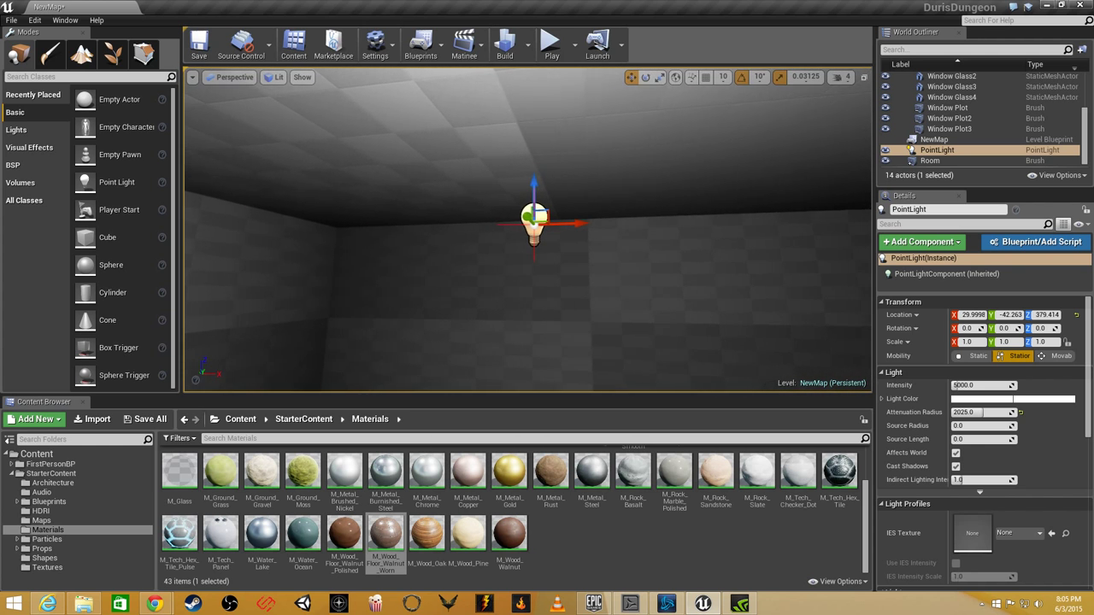
Lower the point light in stages to near the floor, at about Z 63.6.
{"action": "left_click_drag", "start_coordinate": [532, 182], "coordinate": [478, 359]}
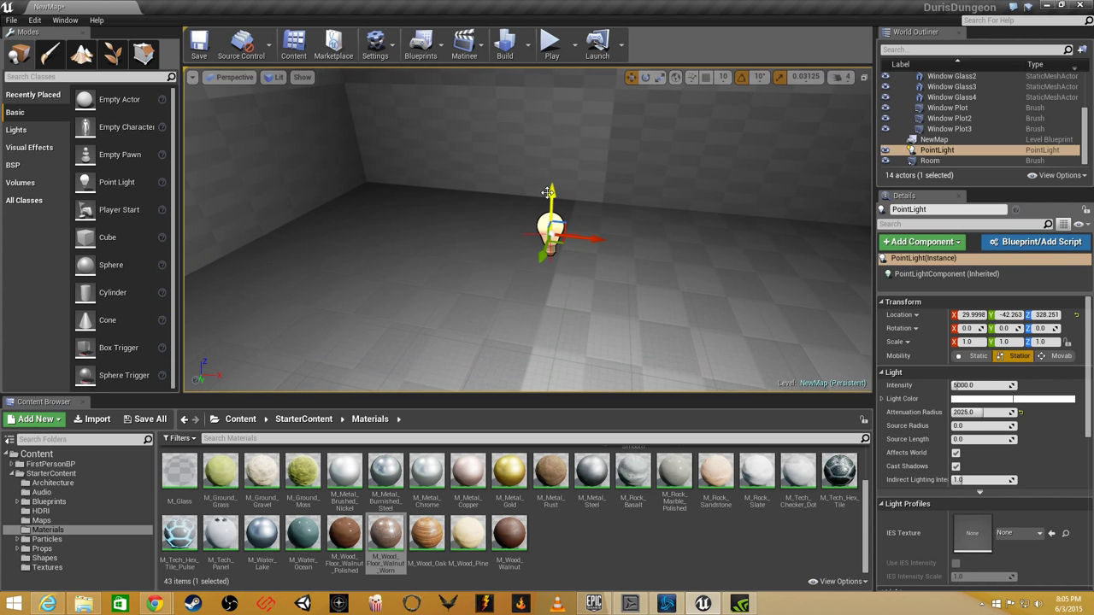
{"action": "left_click_drag", "start_coordinate": [552, 189], "coordinate": [559, 295]}
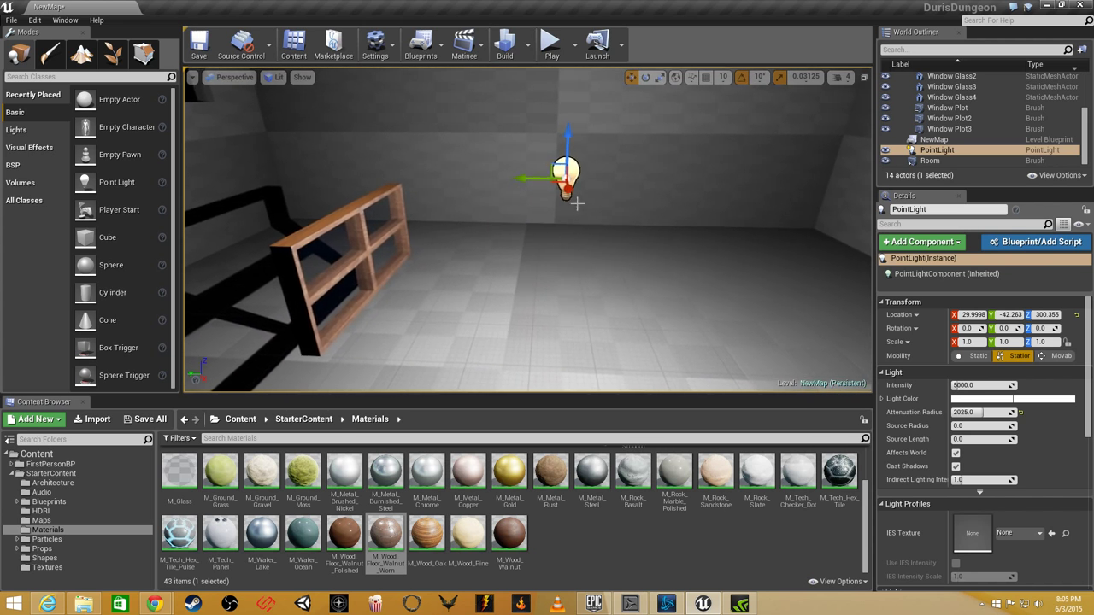
{"action": "left_click_drag", "start_coordinate": [572, 128], "coordinate": [551, 312]}
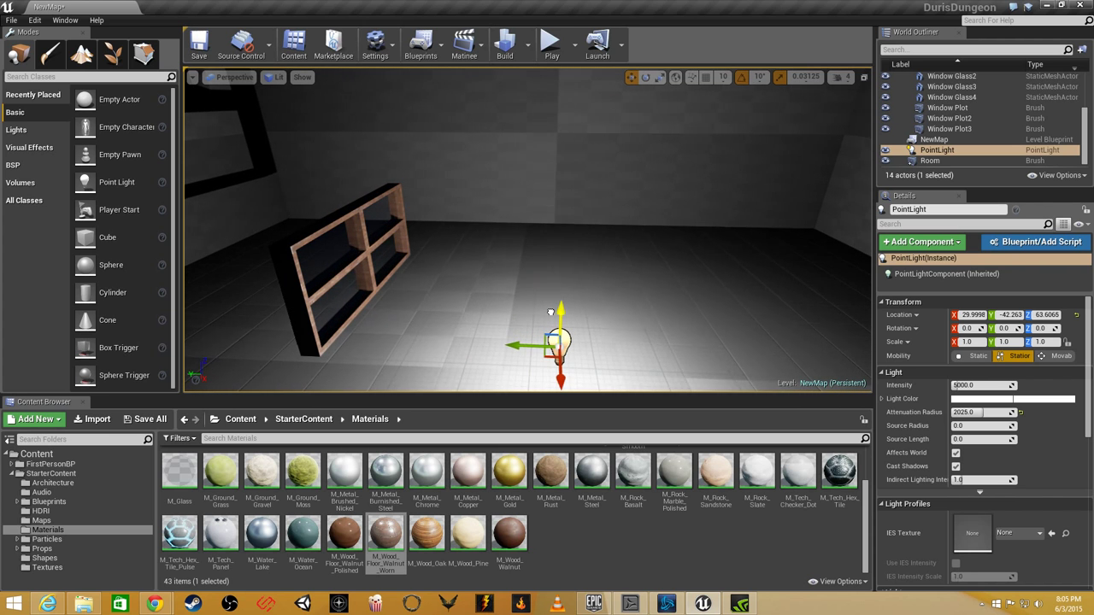
Raise the point light from the floor in two moves to about Z 286.5.
{"action": "key", "text": "w"}
{"action": "right_click_drag", "start_coordinate": [546, 284], "coordinate": [410, 308]}
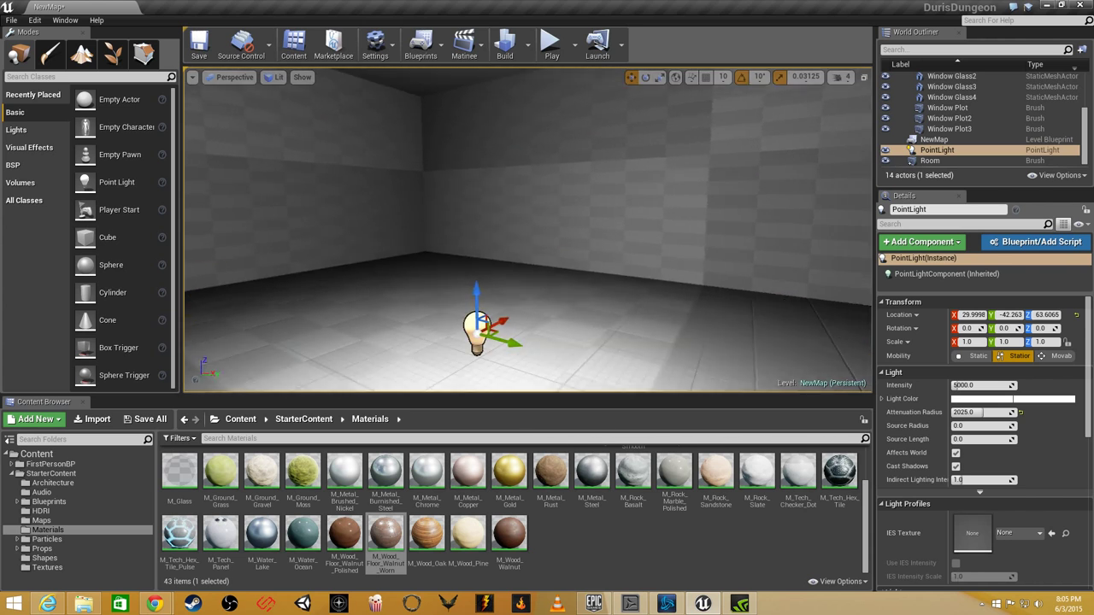
{"action": "right_click_drag", "start_coordinate": [477, 282], "coordinate": [418, 265]}
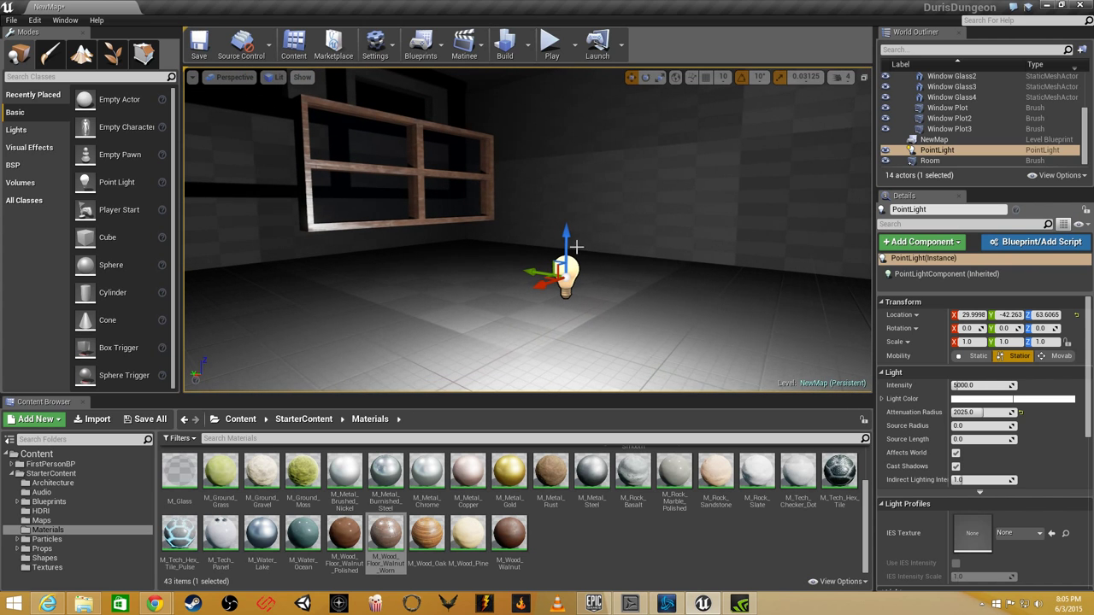
{"action": "left_click_drag", "start_coordinate": [566, 241], "coordinate": [566, 19]}
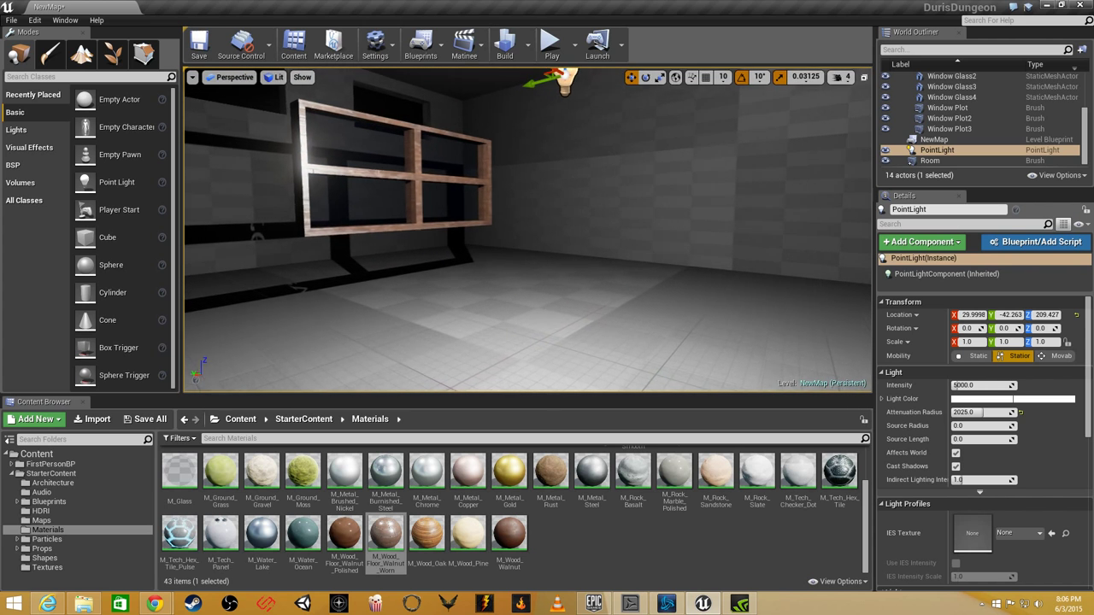
{"action": "right_click_drag", "start_coordinate": [560, 205], "coordinate": [564, 103]}
{"action": "right_click_drag", "start_coordinate": [565, 286], "coordinate": [522, 287]}
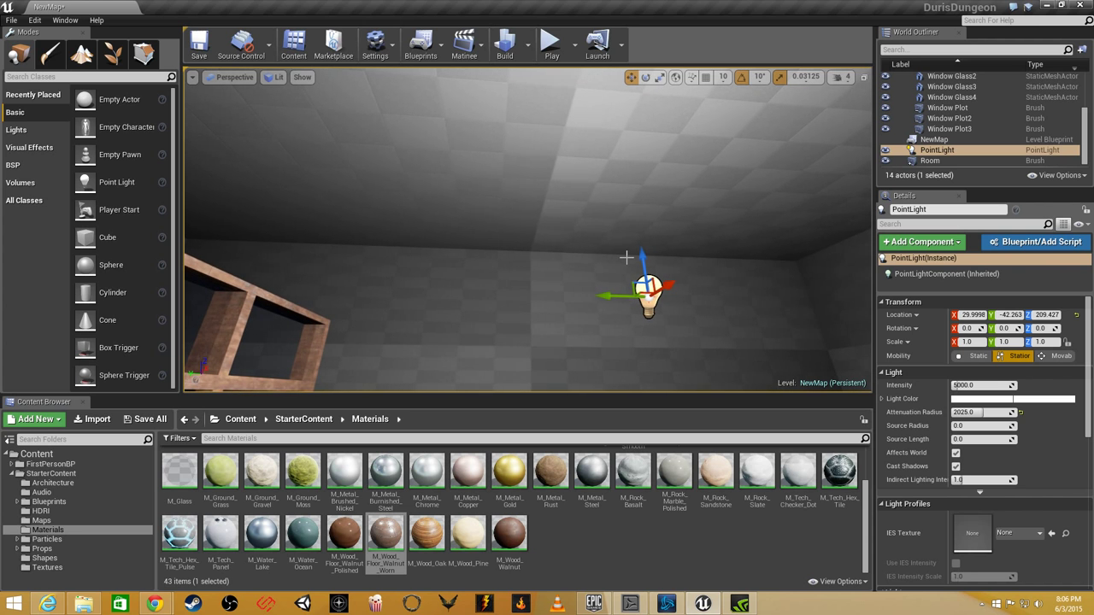
{"action": "left_click_drag", "start_coordinate": [648, 259], "coordinate": [634, 164]}
Raise the point light vertically to about Z 413.1, leaving its Y location as it is.
{"action": "right_click_drag", "start_coordinate": [633, 164], "coordinate": [445, 218]}
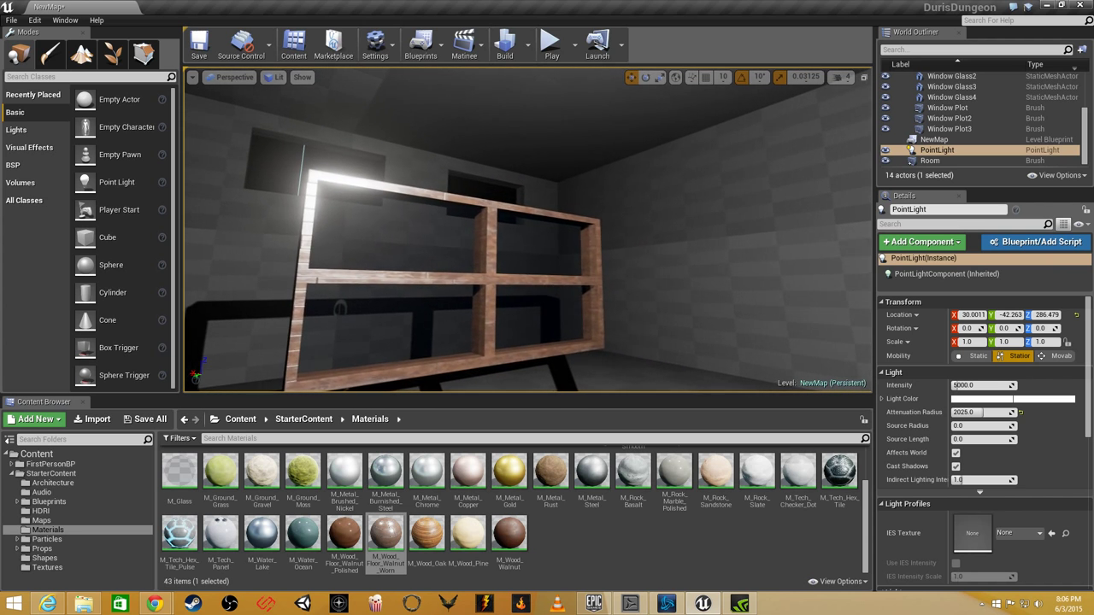
{"action": "right_click_drag", "start_coordinate": [529, 229], "coordinate": [445, 229]}
{"action": "key", "text": "w"}
{"action": "right_click_drag", "start_coordinate": [529, 229], "coordinate": [668, 253]}
{"action": "key", "text": "s"}
{"action": "left_click_drag", "start_coordinate": [505, 203], "coordinate": [508, 107]}
{"action": "right_click_drag", "start_coordinate": [508, 101], "coordinate": [718, 241]}
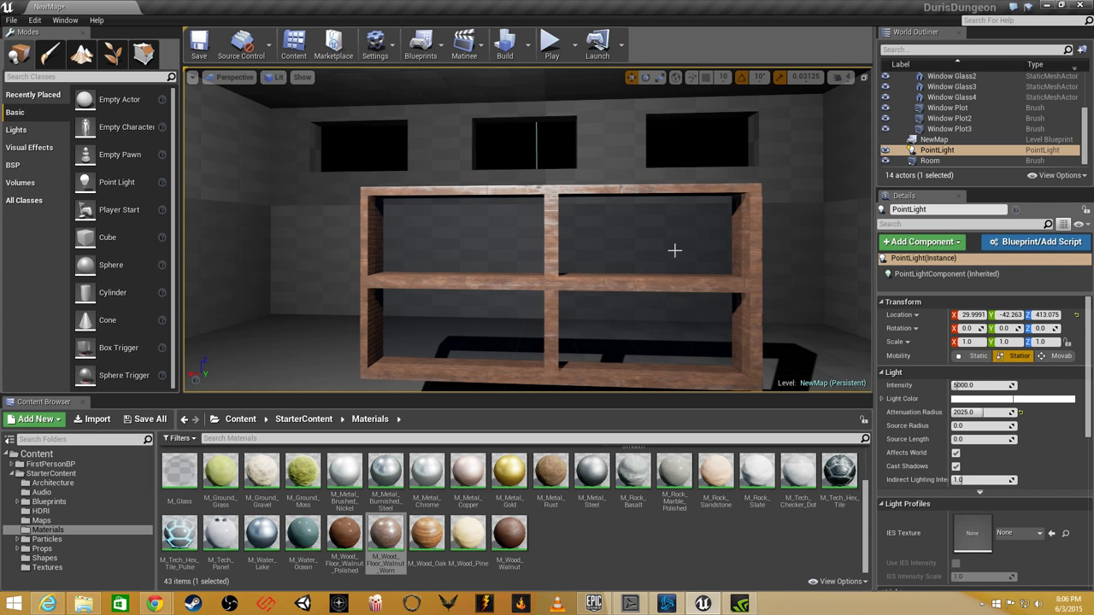
Examine the wooden window frame from several sides, checking its lit surfaces and the shadows on the floor.
{"action": "right_click_drag", "start_coordinate": [791, 223], "coordinate": [649, 235]}
{"action": "key", "text": "a"}
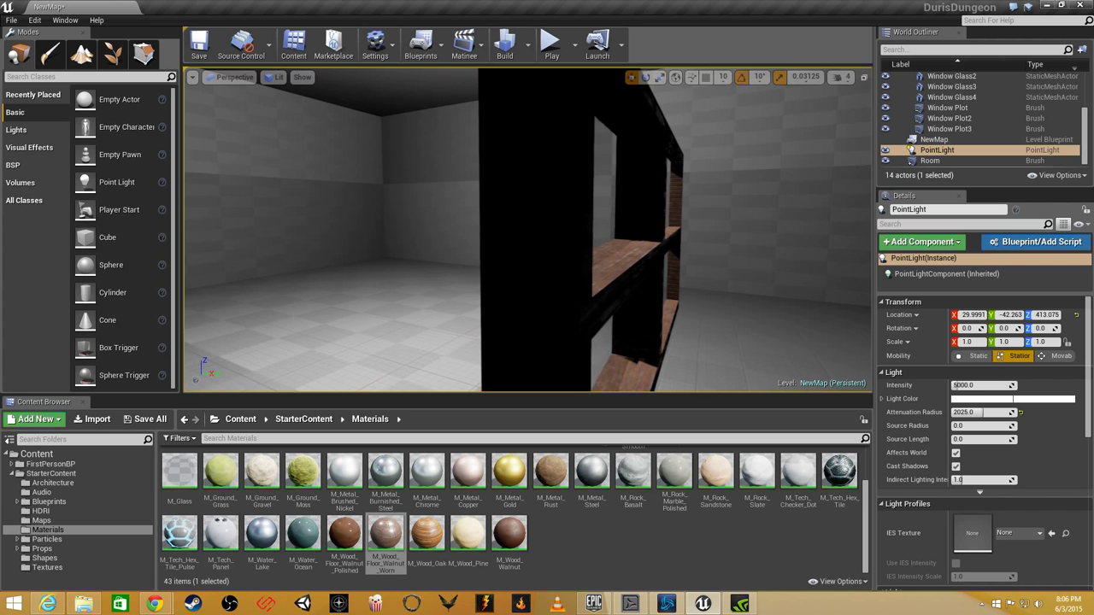
{"action": "right_click_drag", "start_coordinate": [528, 231], "coordinate": [530, 188]}
{"action": "key", "text": "w"}
{"action": "key", "text": "d"}
{"action": "key", "text": "a"}
{"action": "right_click_drag", "start_coordinate": [528, 231], "coordinate": [735, 252]}
{"action": "key", "text": "w"}
{"action": "key", "text": "s"}
{"action": "mouse_move", "coordinate": [624, 231]}
{"action": "right_mouse_down"}
{"action": "mouse_move", "coordinate": [611, 229]}
{"action": "mouse_move", "coordinate": [637, 234]}
{"action": "mouse_move", "coordinate": [504, 229]}
{"action": "mouse_move", "coordinate": [547, 257]}
{"action": "mouse_move", "coordinate": [515, 252]}
{"action": "mouse_move", "coordinate": [628, 227]}
{"action": "right_mouse_up"}
{"action": "key", "text": "s"}
{"action": "key", "text": "w"}
{"action": "key", "text": "s"}
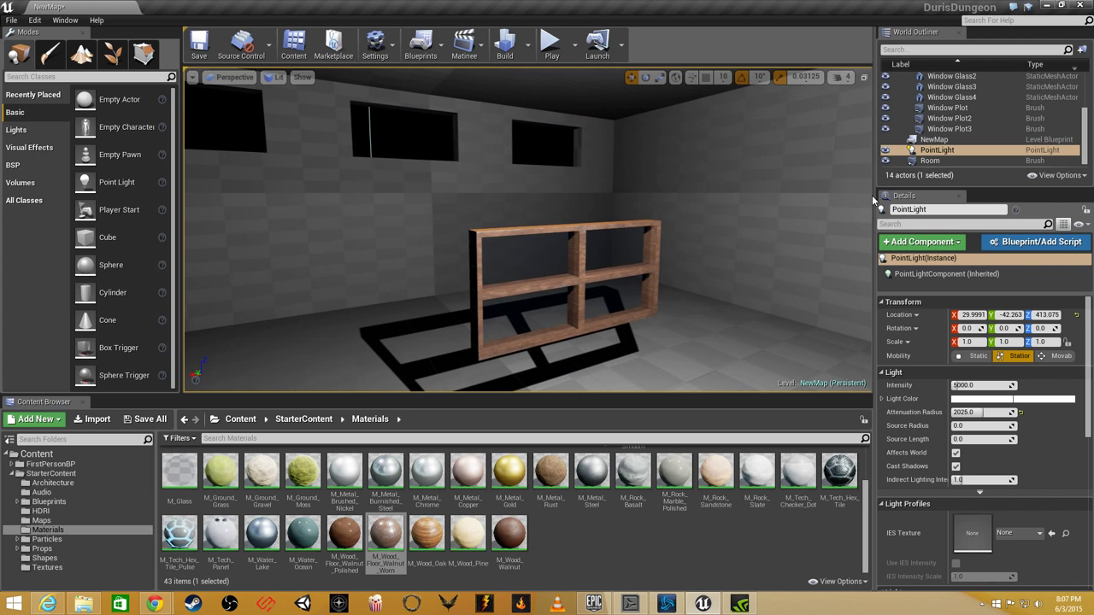
{"action": "right_click_drag", "start_coordinate": [719, 178], "coordinate": [712, 178]}
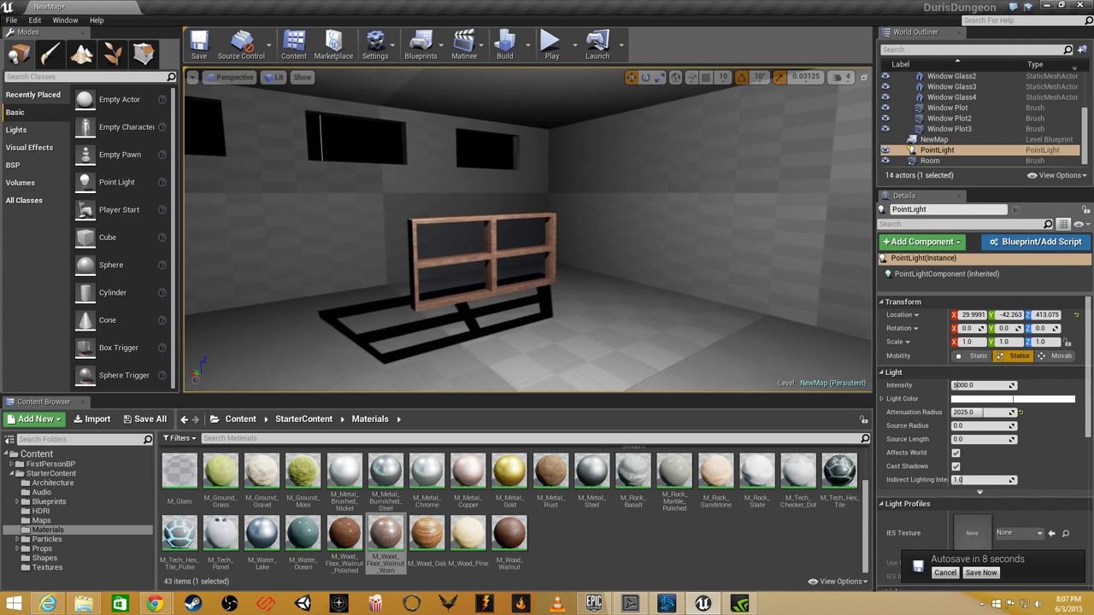
Save the map immediately instead of waiting for the autosave countdown.
{"action": "left_click", "coordinate": [986, 573]}
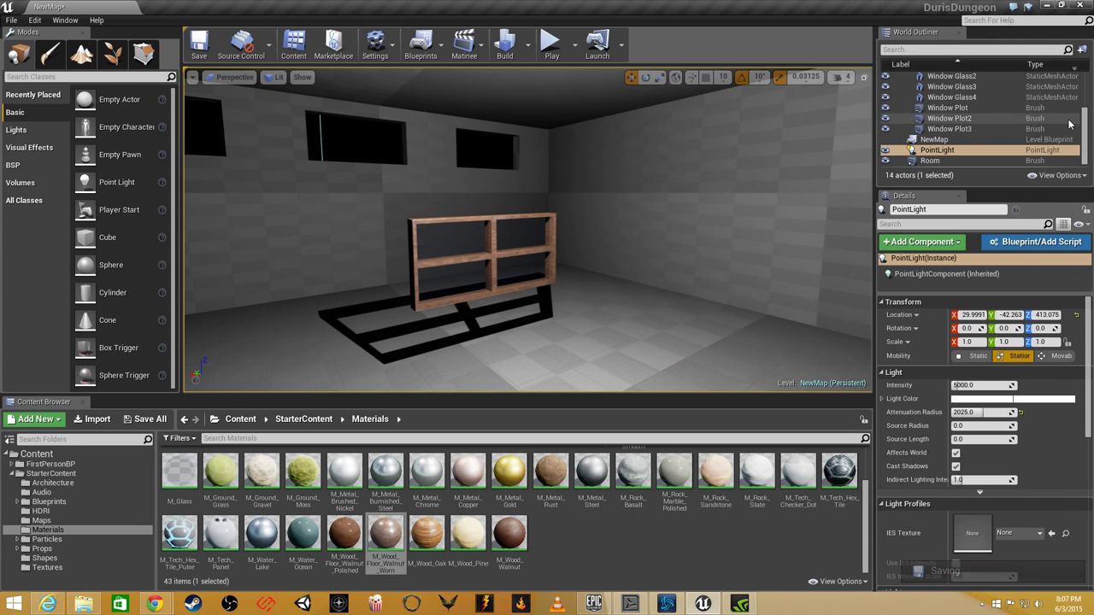
Select all immediate children of the Window Frame folder.
{"action": "left_click", "coordinate": [1084, 126]}
{"action": "left_click_drag", "start_coordinate": [1083, 125], "coordinate": [1082, 82]}
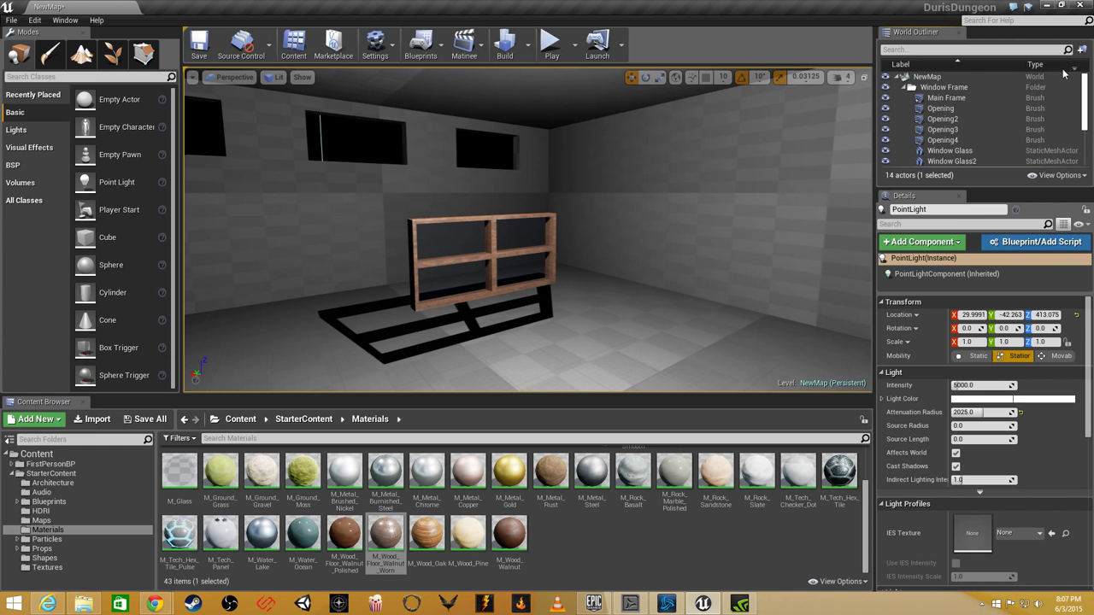
{"action": "left_click", "coordinate": [907, 87]}
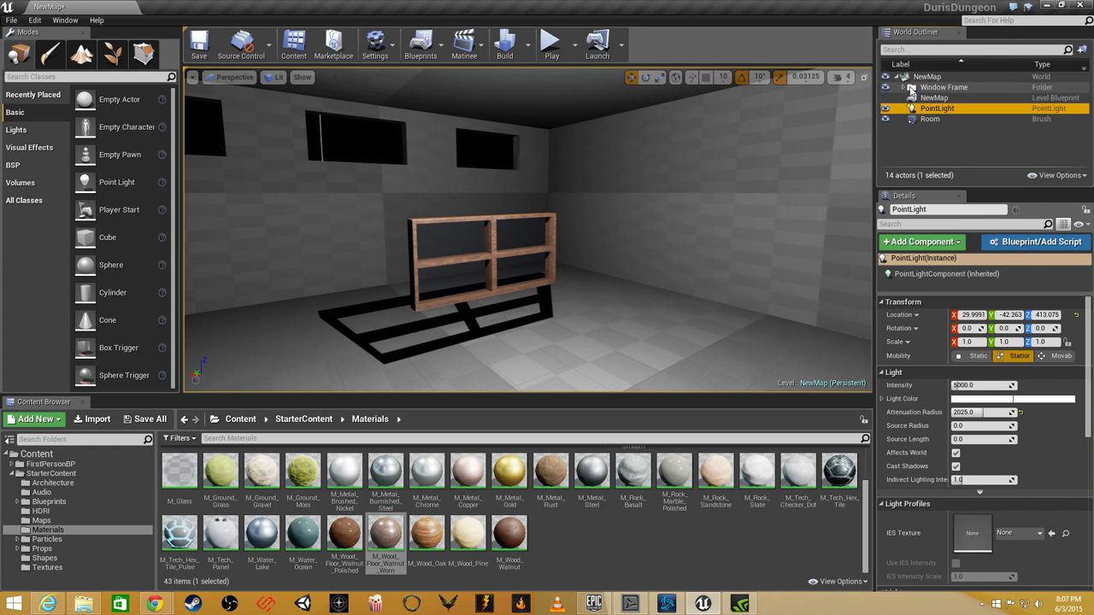
{"action": "left_click", "coordinate": [932, 88]}
{"action": "right_click", "coordinate": [934, 88]}
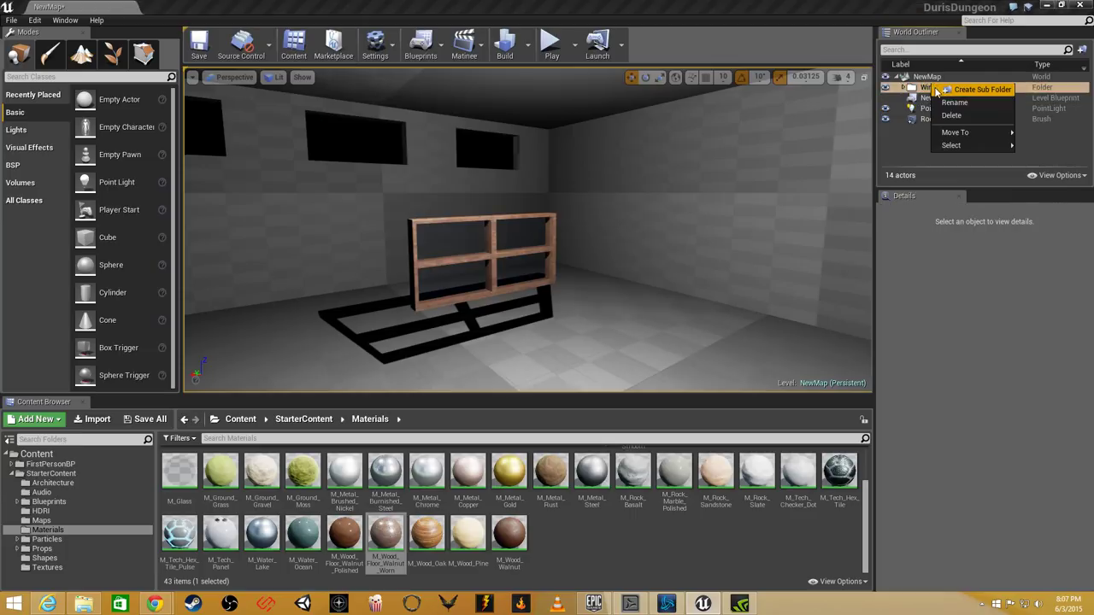
{"action": "left_click", "coordinate": [922, 88]}
{"action": "double_click", "coordinate": [923, 88]}
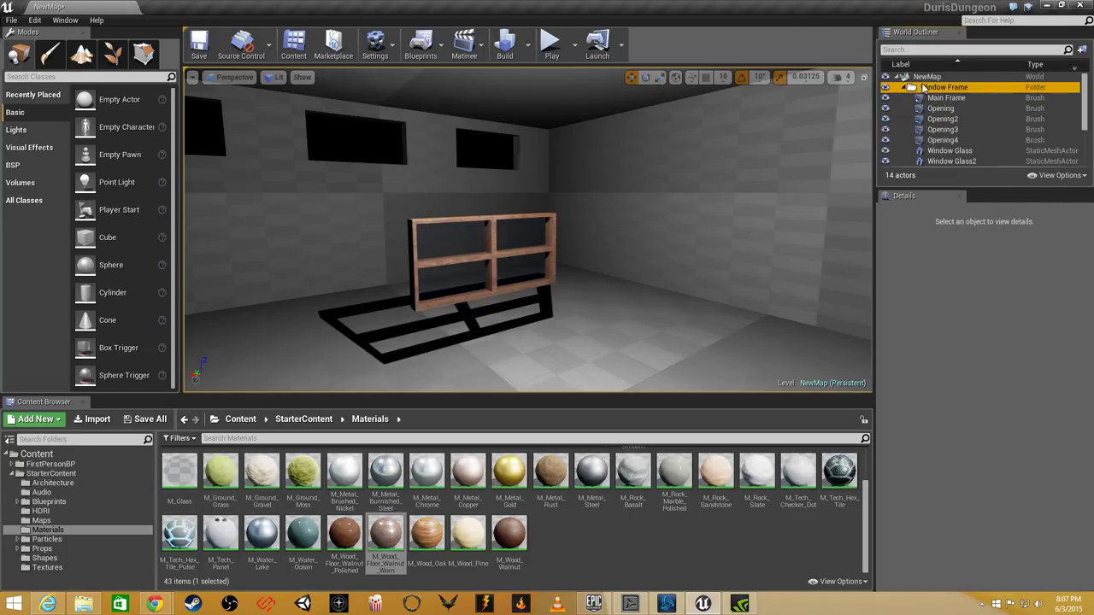
{"action": "right_click", "coordinate": [924, 88]}
{"action": "right_click", "coordinate": [925, 88]}
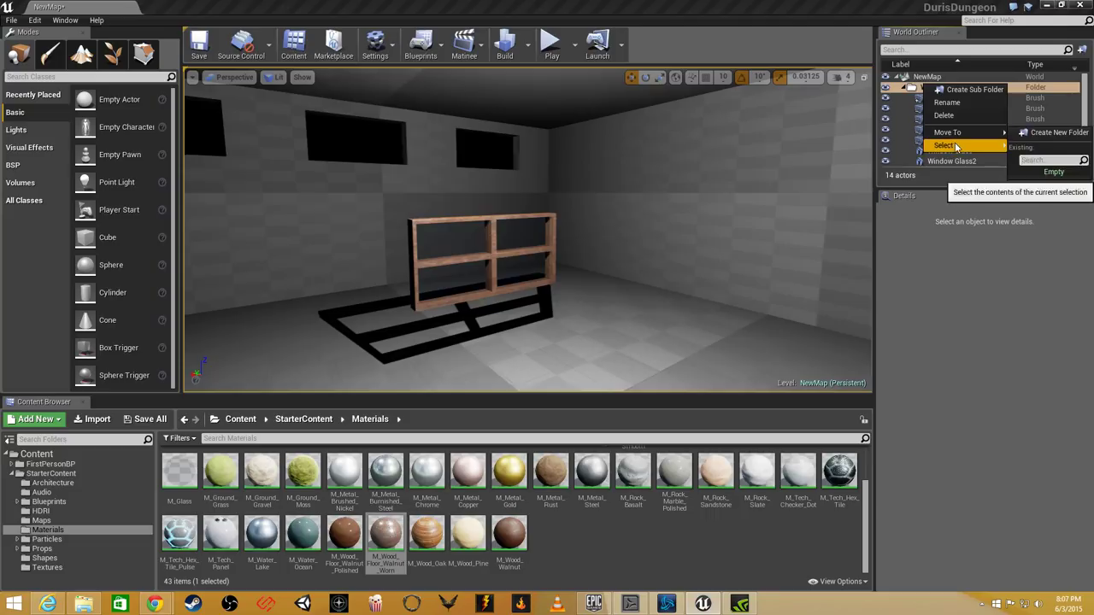
{"action": "mouse_move", "coordinate": [957, 147]}
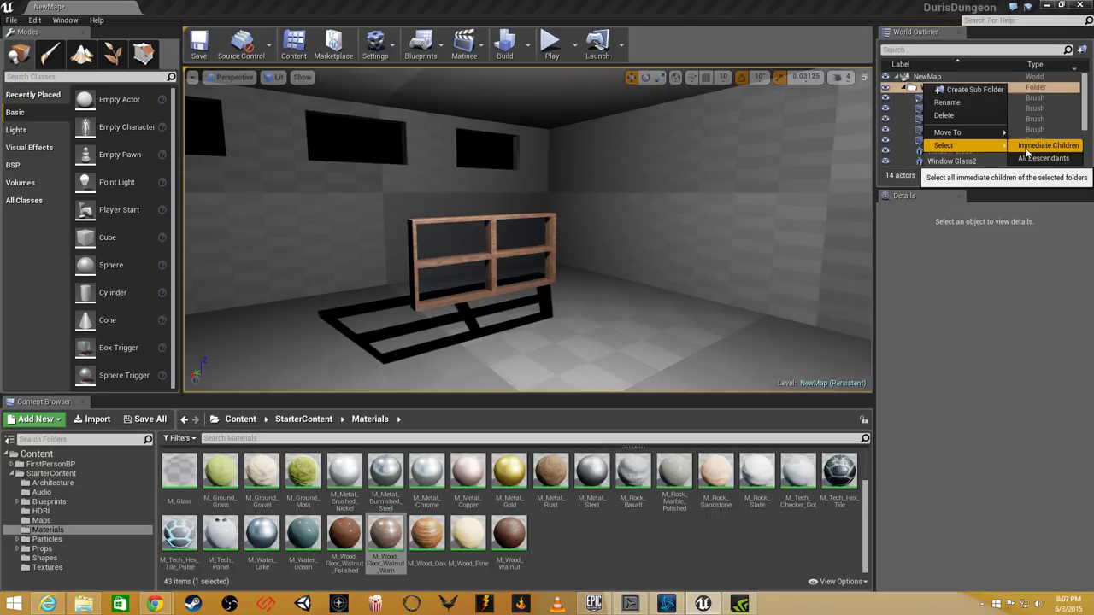
{"action": "left_click", "coordinate": [1029, 149]}
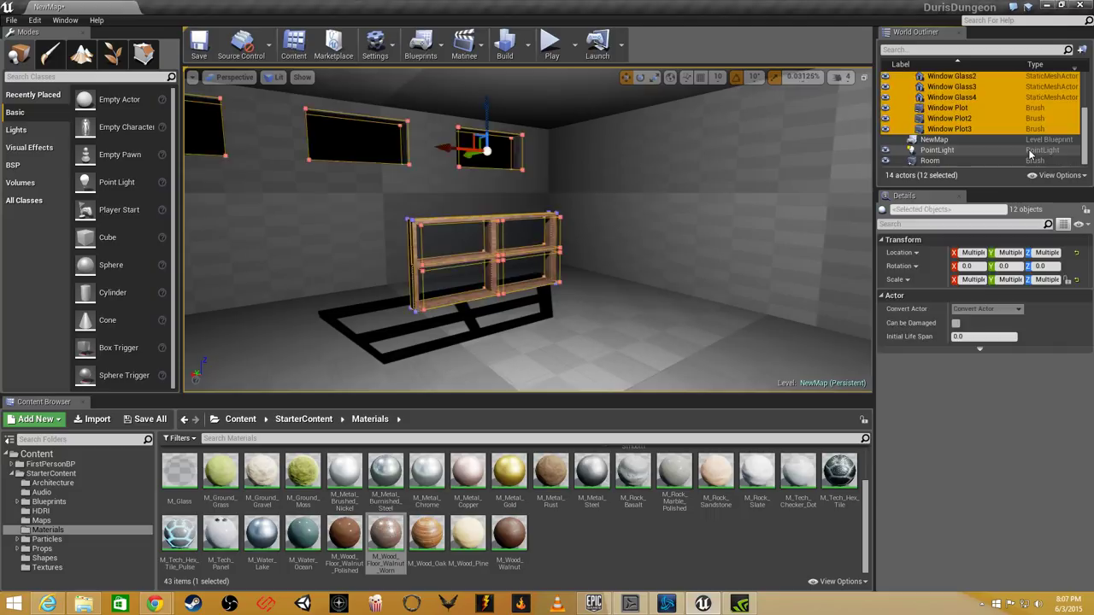
Clear the selection and view the window frame and its floor shadow from an angle.
{"action": "right_click_drag", "start_coordinate": [636, 182], "coordinate": [603, 176]}
{"action": "left_click", "coordinate": [670, 227]}
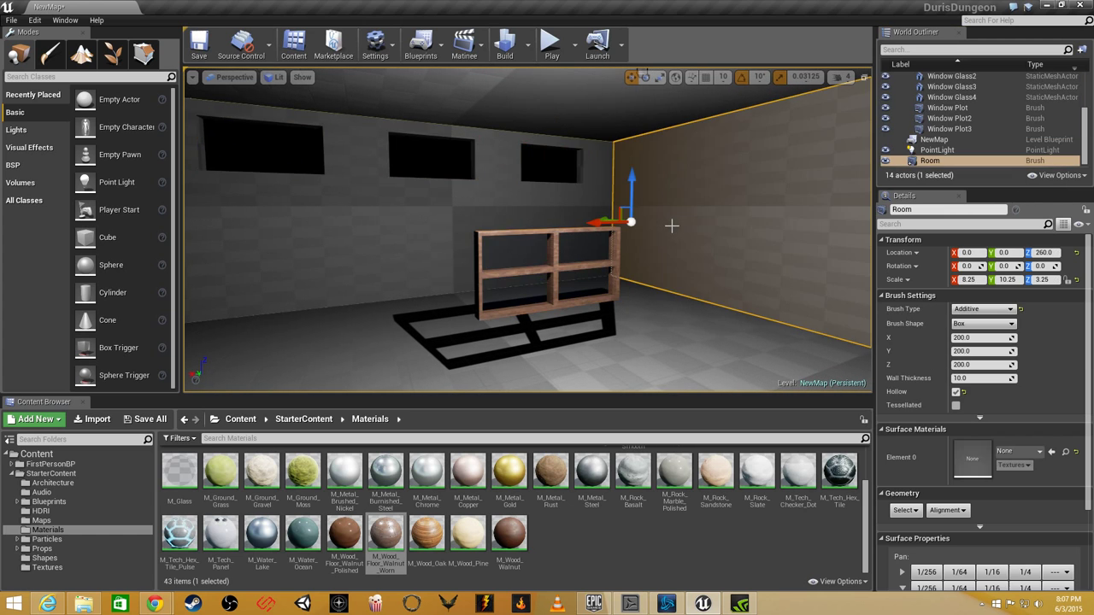
{"action": "right_click_drag", "start_coordinate": [382, 266], "coordinate": [327, 234]}
{"action": "left_click", "coordinate": [399, 288]}
{"action": "right_click_drag", "start_coordinate": [752, 214], "coordinate": [821, 241]}
{"action": "mouse_move", "coordinate": [565, 330]}
{"action": "right_mouse_down"}
{"action": "mouse_move", "coordinate": [590, 329]}
{"action": "mouse_move", "coordinate": [565, 338]}
{"action": "right_mouse_up"}
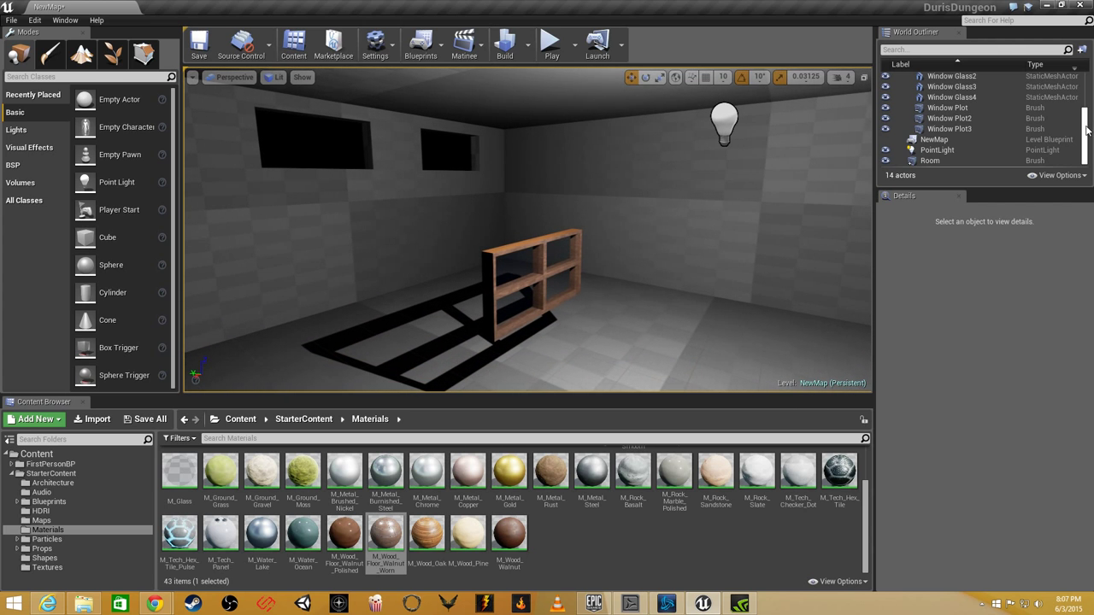
Select the Opening brush in the Window Frame folder and examine from the side how it passes through the frame.
{"action": "left_click_drag", "start_coordinate": [1088, 137], "coordinate": [1079, 92]}
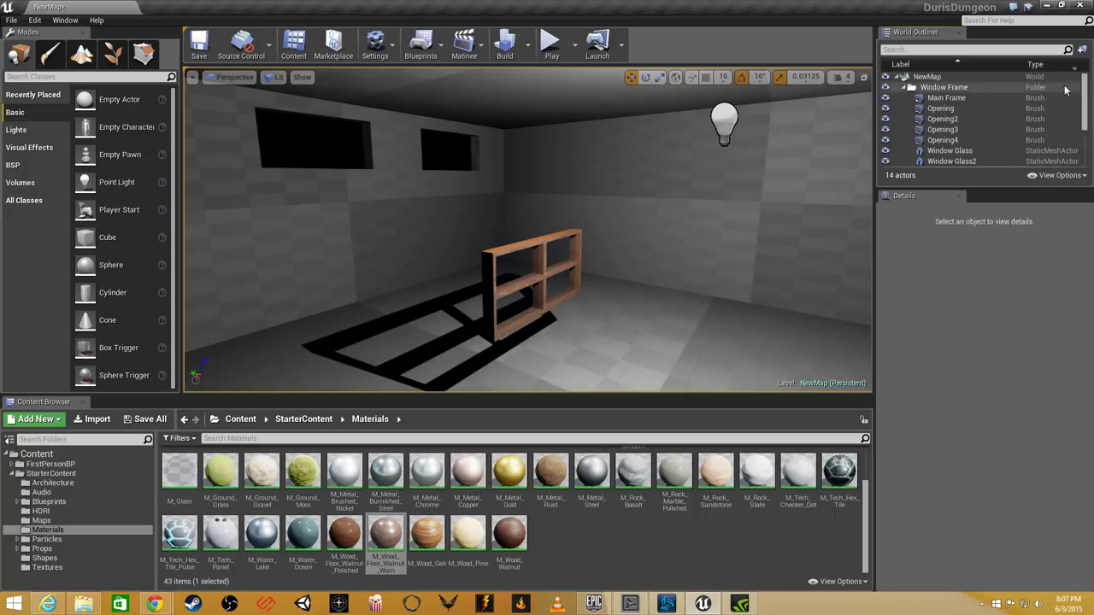
{"action": "left_click", "coordinate": [946, 99]}
{"action": "left_click_drag", "start_coordinate": [946, 109], "coordinate": [940, 99]}
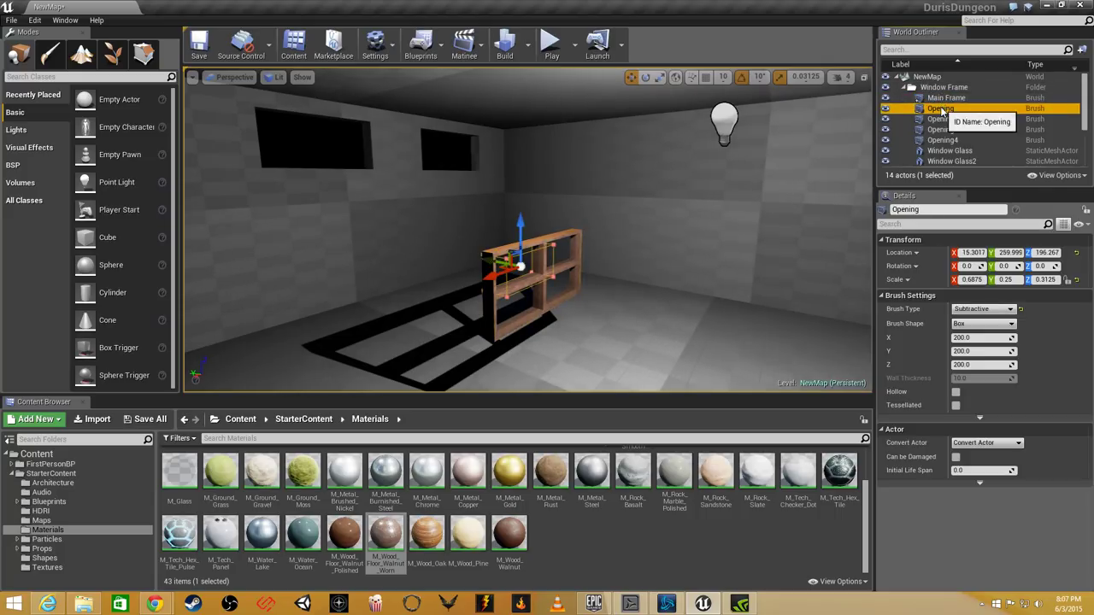
{"action": "left_click", "coordinate": [940, 98]}
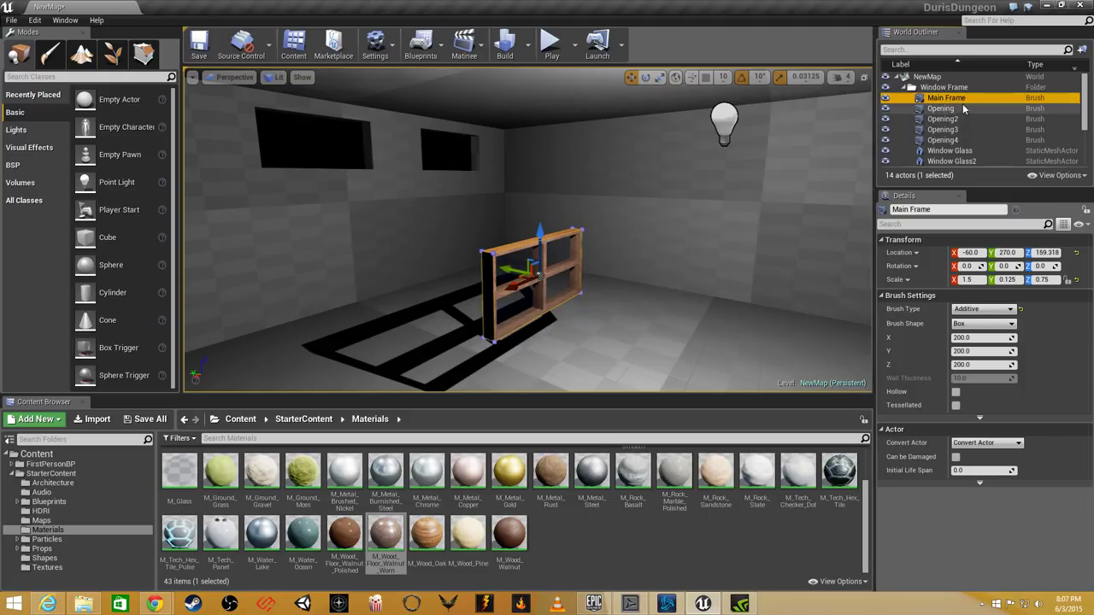
{"action": "left_click_drag", "start_coordinate": [945, 109], "coordinate": [951, 105]}
{"action": "right_click_drag", "start_coordinate": [599, 240], "coordinate": [653, 226]}
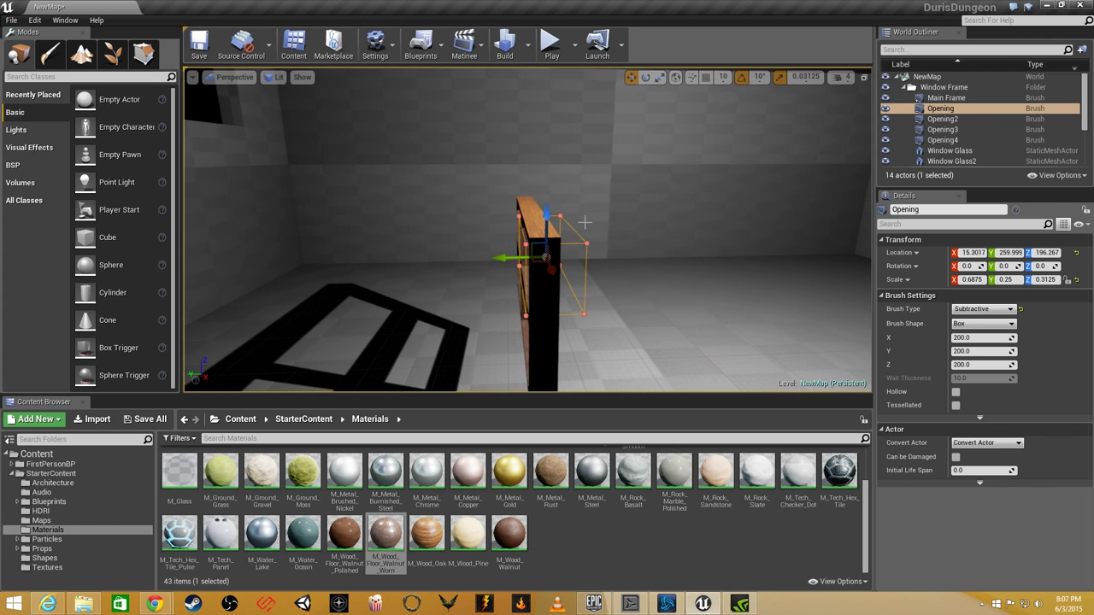
{"action": "right_click_drag", "start_coordinate": [439, 193], "coordinate": [470, 197]}
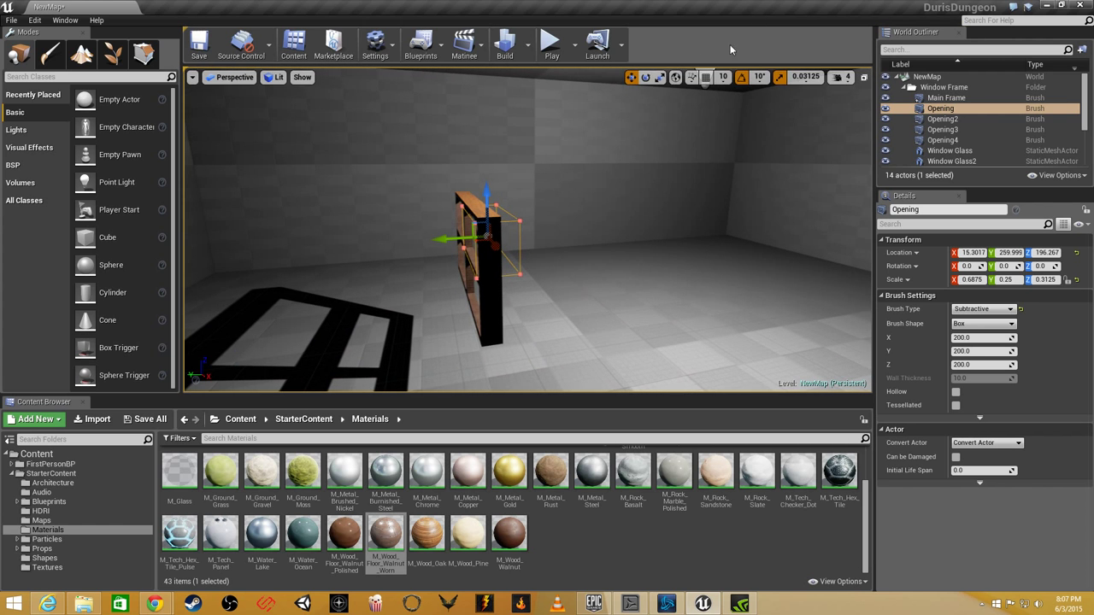
Switch to the four-view layout and bring the Opening brush into full view in the side view.
{"action": "left_click", "coordinate": [863, 77]}
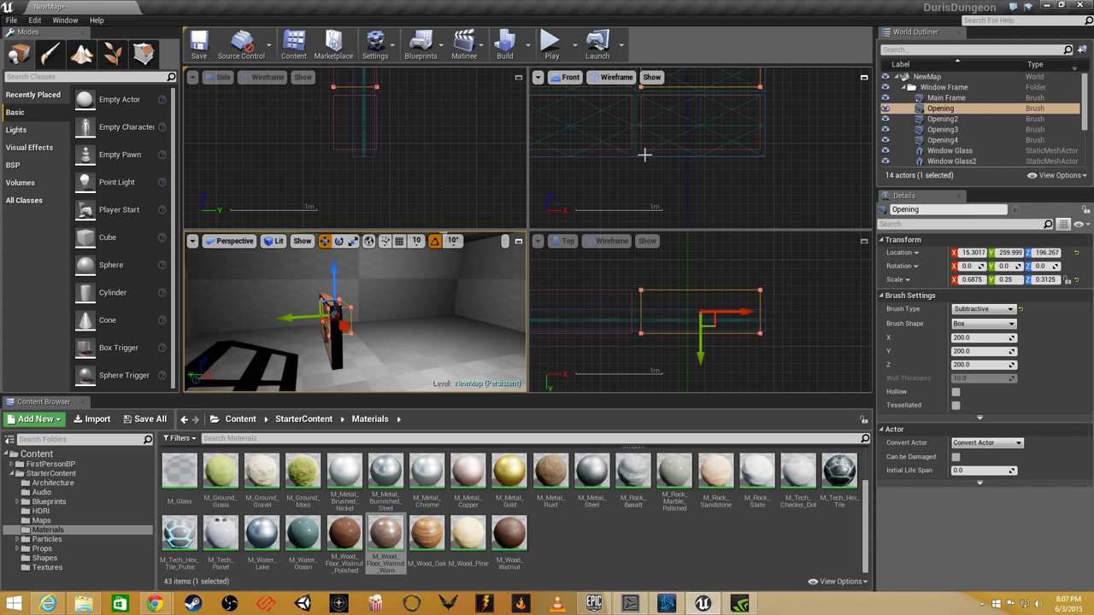
{"action": "right_click_drag", "start_coordinate": [437, 154], "coordinate": [424, 239]}
{"action": "right_click_drag", "start_coordinate": [429, 176], "coordinate": [409, 195]}
{"action": "mouse_move", "coordinate": [452, 167]}
{"action": "right_mouse_down"}
{"action": "mouse_move", "coordinate": [474, 150]}
{"action": "mouse_move", "coordinate": [425, 162]}
{"action": "right_mouse_up"}
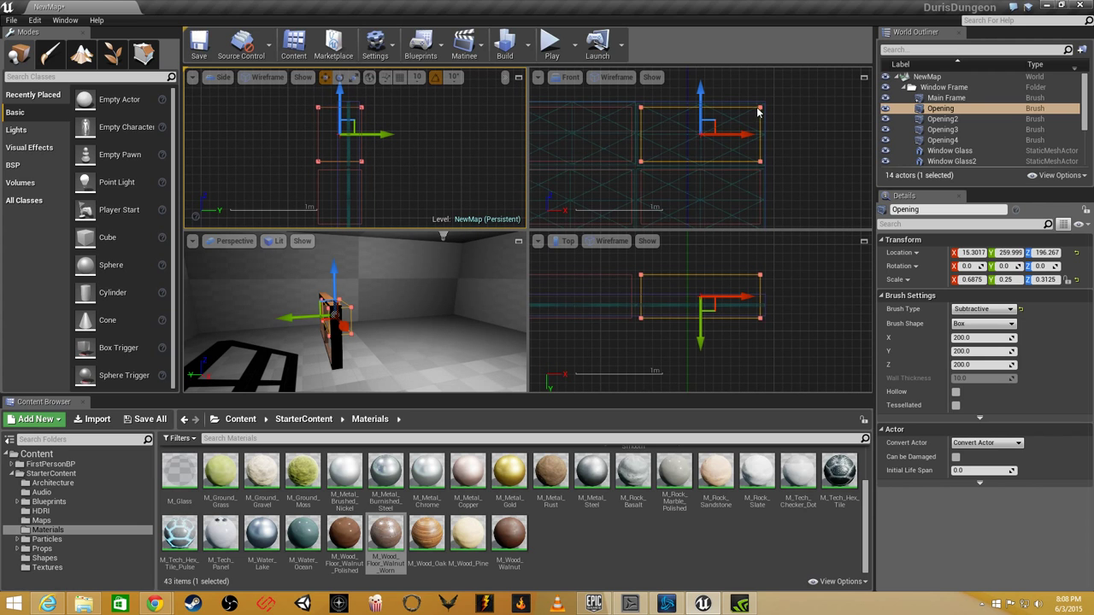
Try moving the Opening4 brush along Y out of the window frame, and undo the move.
{"action": "left_click", "coordinate": [331, 162]}
{"action": "right_click_drag", "start_coordinate": [427, 279], "coordinate": [342, 284]}
{"action": "right_click_drag", "start_coordinate": [444, 316], "coordinate": [430, 289]}
{"action": "key", "text": "f"}
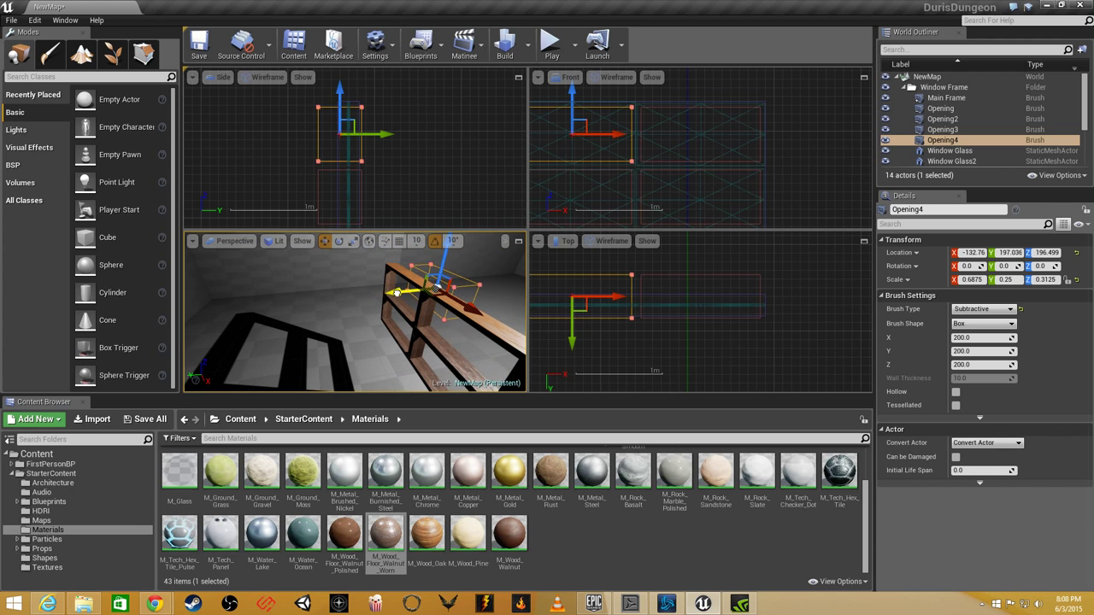
{"action": "left_click_drag", "start_coordinate": [397, 292], "coordinate": [398, 292]}
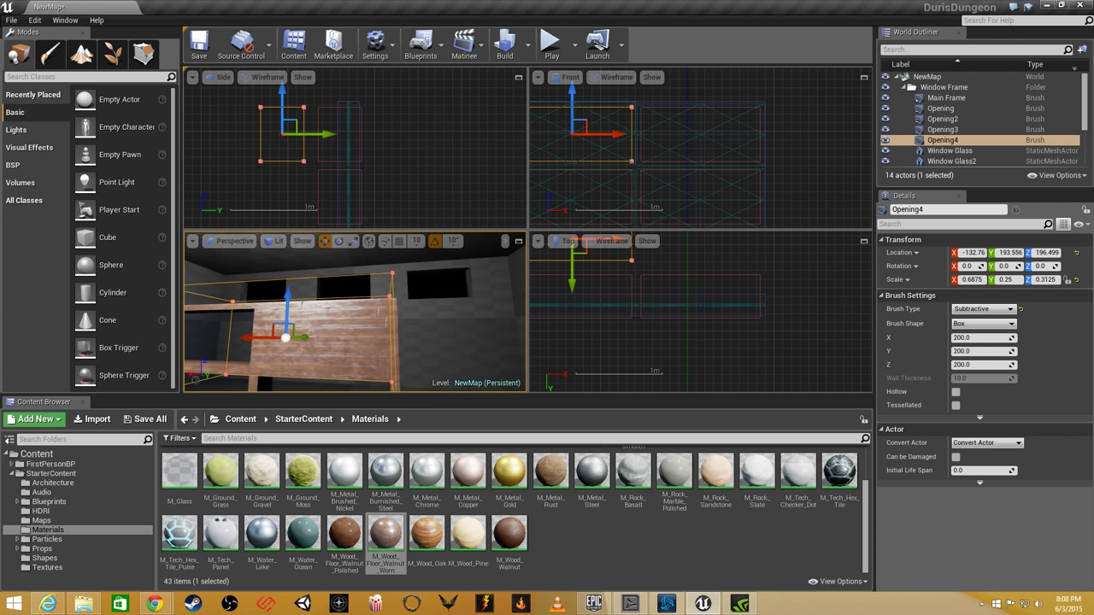
{"action": "key", "text": "ctrl+z"}
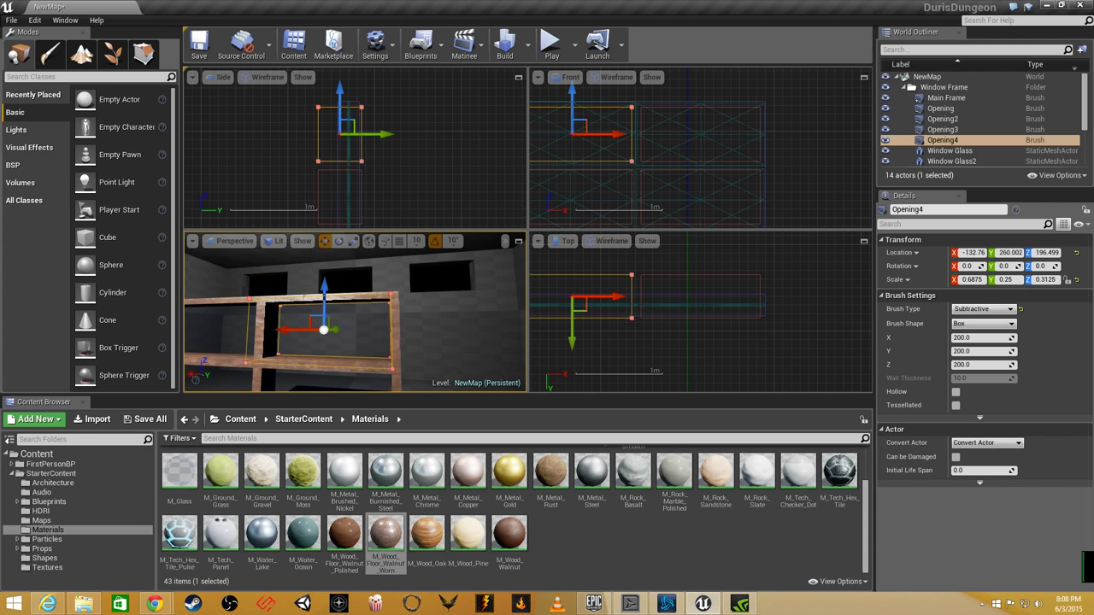
Select the four subtractive brushes Opening, Opening2, Opening3 and Opening4 together.
{"action": "right_click_drag", "start_coordinate": [385, 308], "coordinate": [359, 316]}
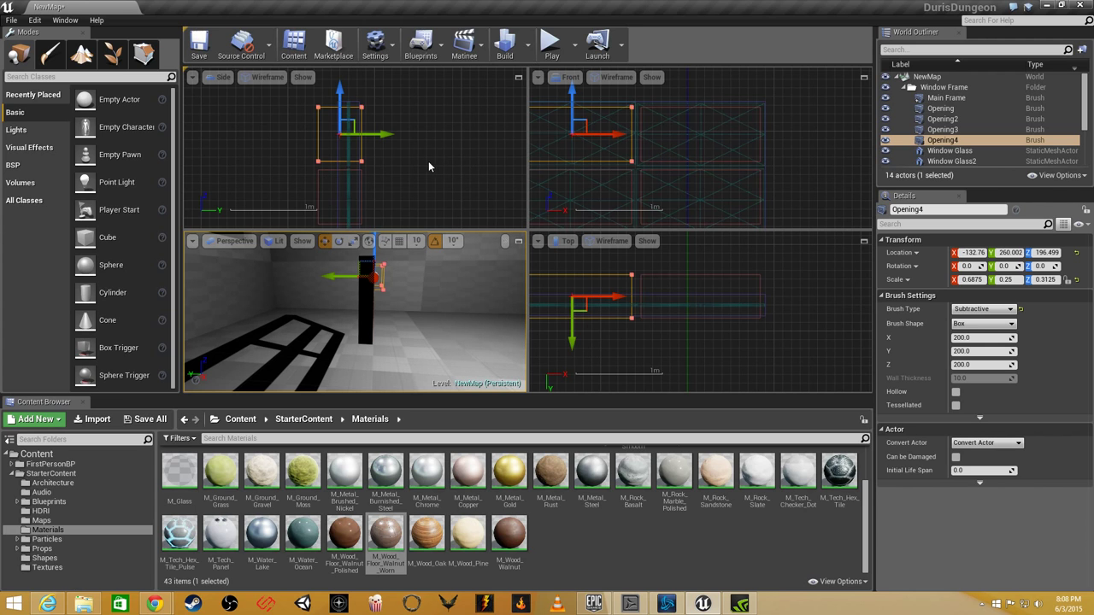
{"action": "left_click", "coordinate": [362, 178], "text": "ctrl"}
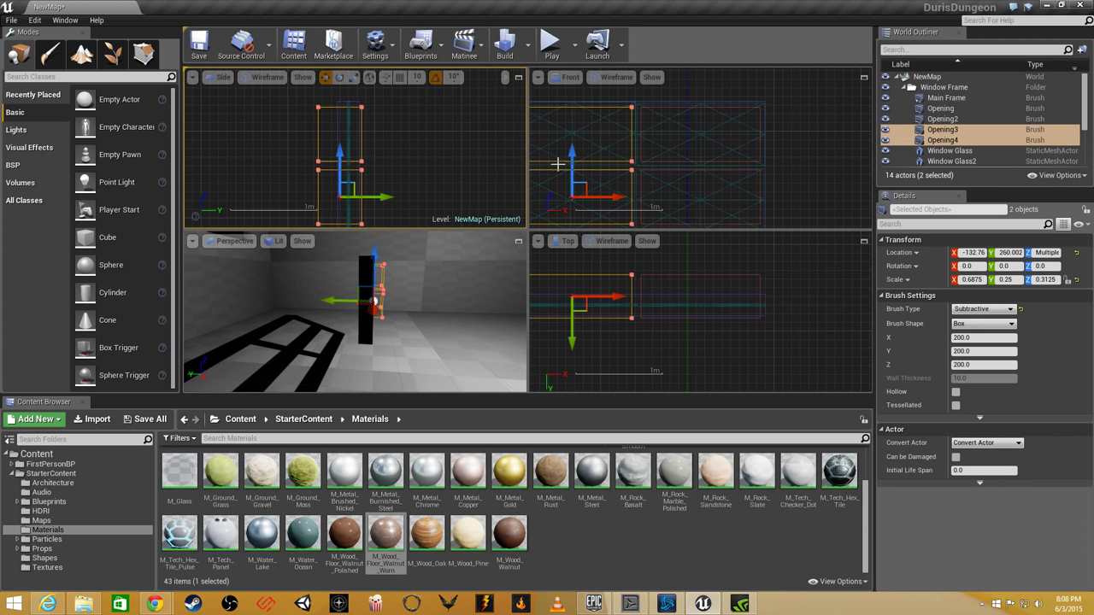
{"action": "left_click", "coordinate": [642, 171], "text": "ctrl"}
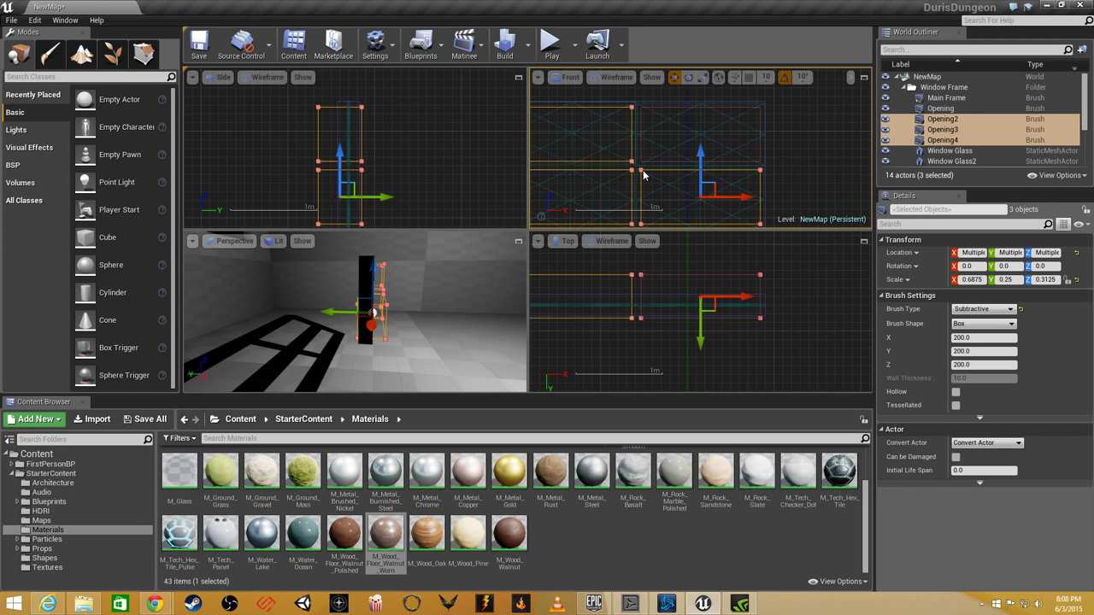
{"action": "left_click", "coordinate": [941, 108]}
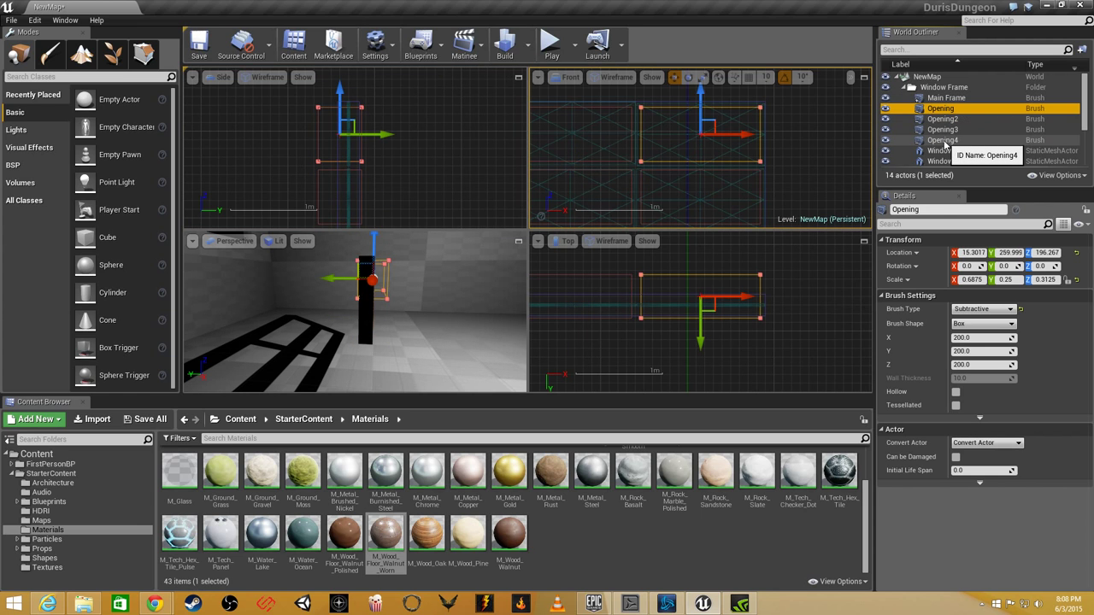
{"action": "left_click", "coordinate": [943, 141], "text": "shift"}
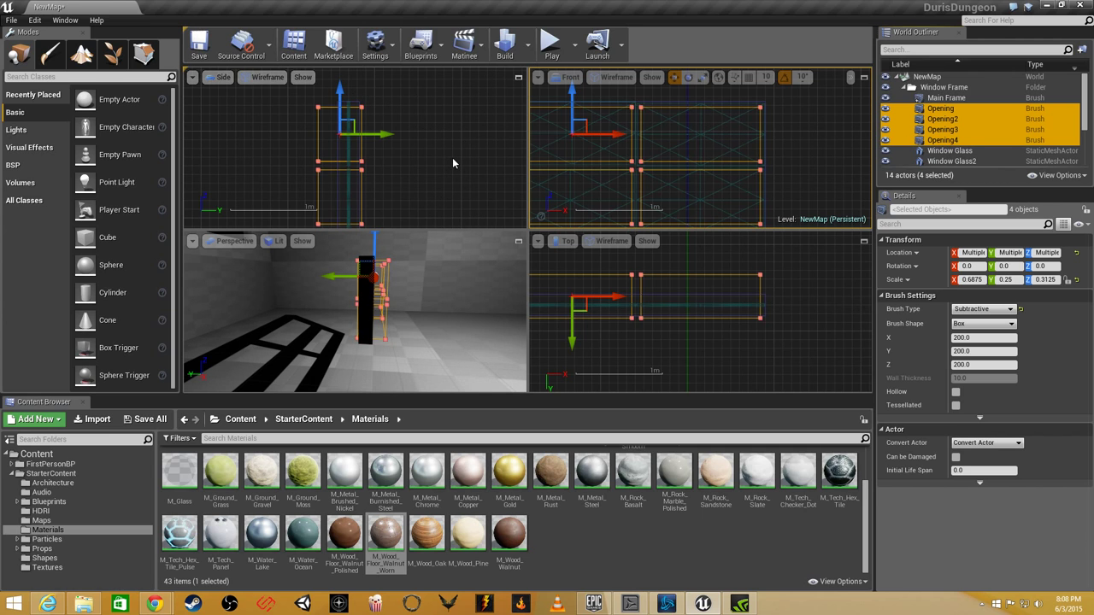
{"action": "left_click", "coordinate": [458, 85]}
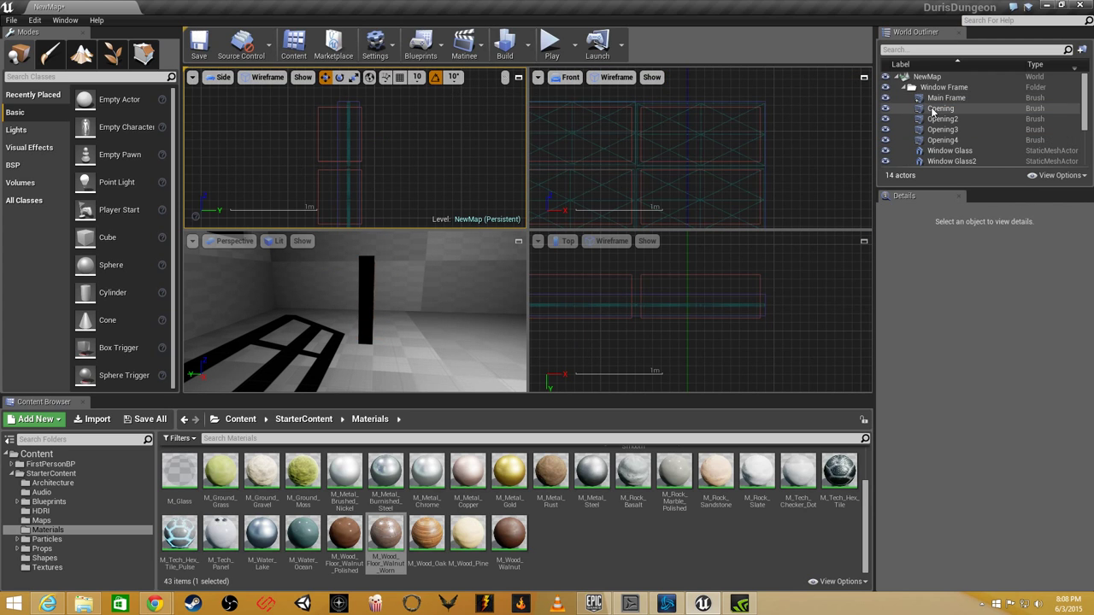
{"action": "left_click", "coordinate": [940, 108]}
{"action": "left_click", "coordinate": [942, 139], "text": "shift"}
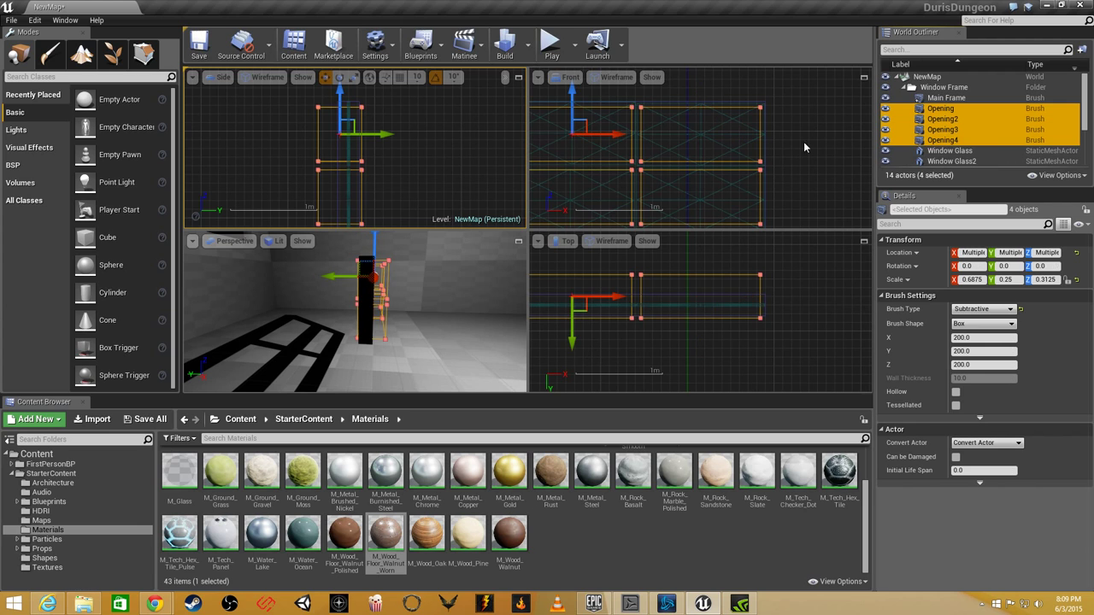
Scale the four opening brushes down along Y to about 0.0864.
{"action": "left_click", "coordinate": [352, 78]}
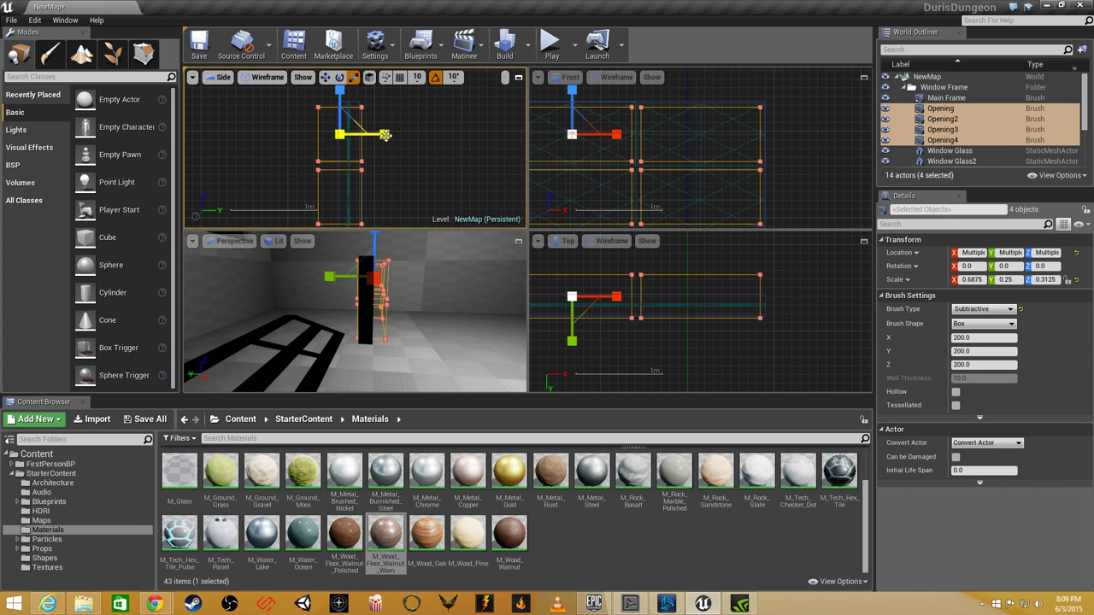
{"action": "left_click_drag", "start_coordinate": [385, 135], "coordinate": [385, 134]}
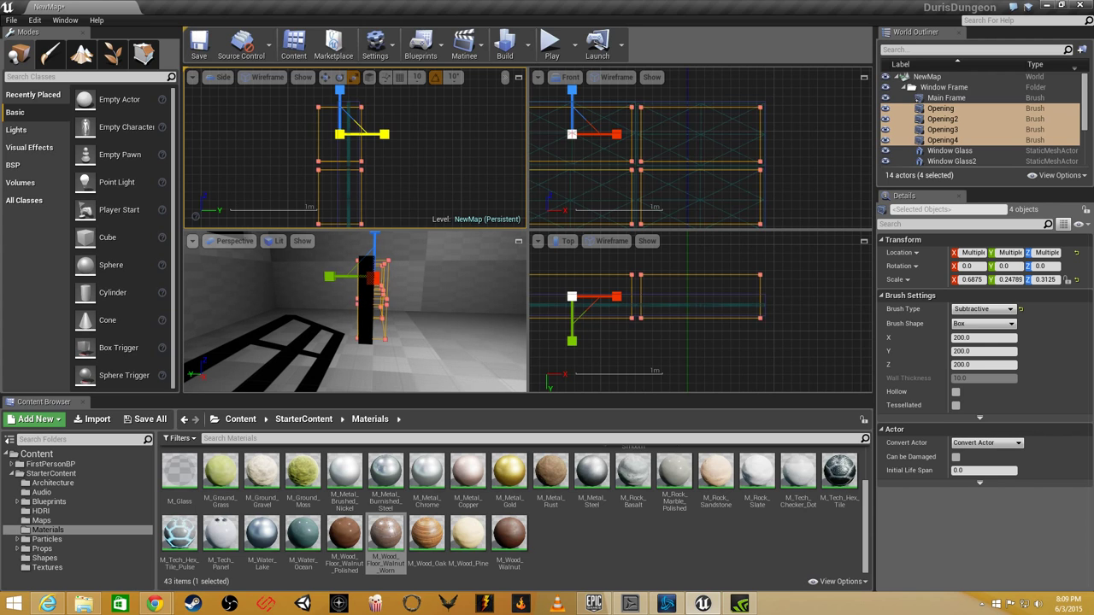
{"action": "left_click_drag", "start_coordinate": [385, 135], "coordinate": [385, 134]}
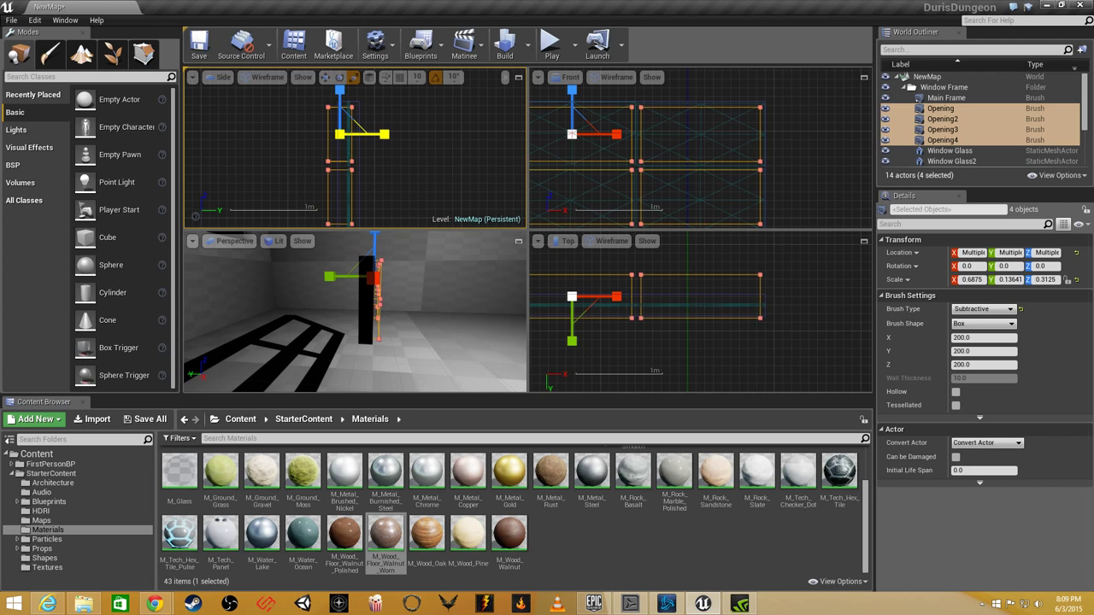
{"action": "left_click_drag", "start_coordinate": [384, 134], "coordinate": [389, 139]}
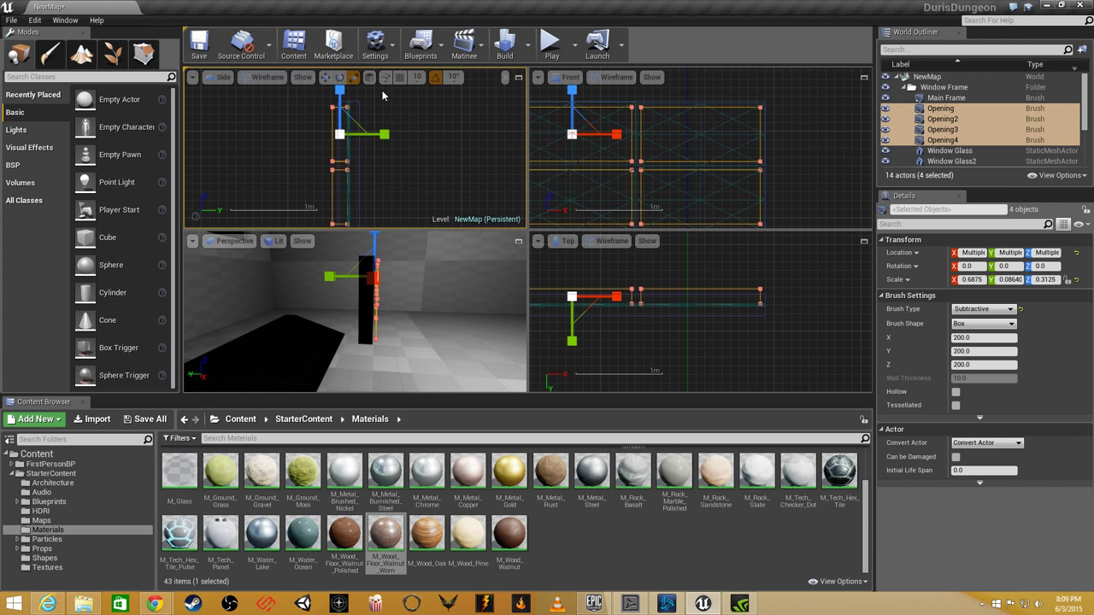
Move the four opening brushes slightly along Y toward the middle of the frame's thickness, checking the cut in the perspective view.
{"action": "left_click", "coordinate": [325, 77]}
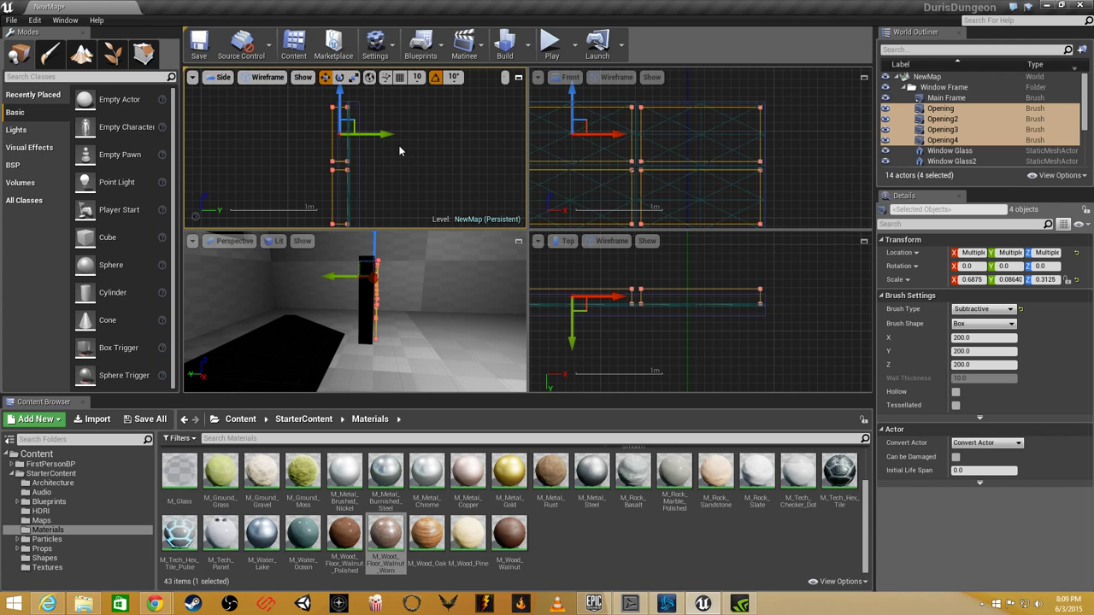
{"action": "left_click_drag", "start_coordinate": [389, 137], "coordinate": [393, 137]}
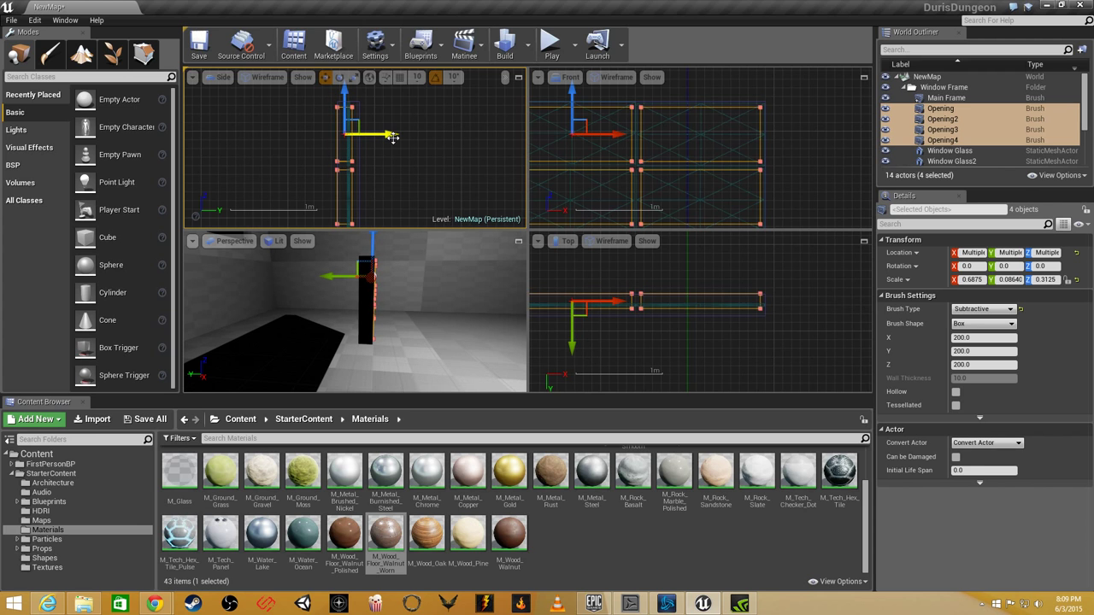
{"action": "left_click", "coordinate": [459, 277]}
{"action": "right_click_drag", "start_coordinate": [459, 277], "coordinate": [397, 259]}
{"action": "key", "text": "w"}
{"action": "right_click_drag", "start_coordinate": [492, 286], "coordinate": [492, 286]}
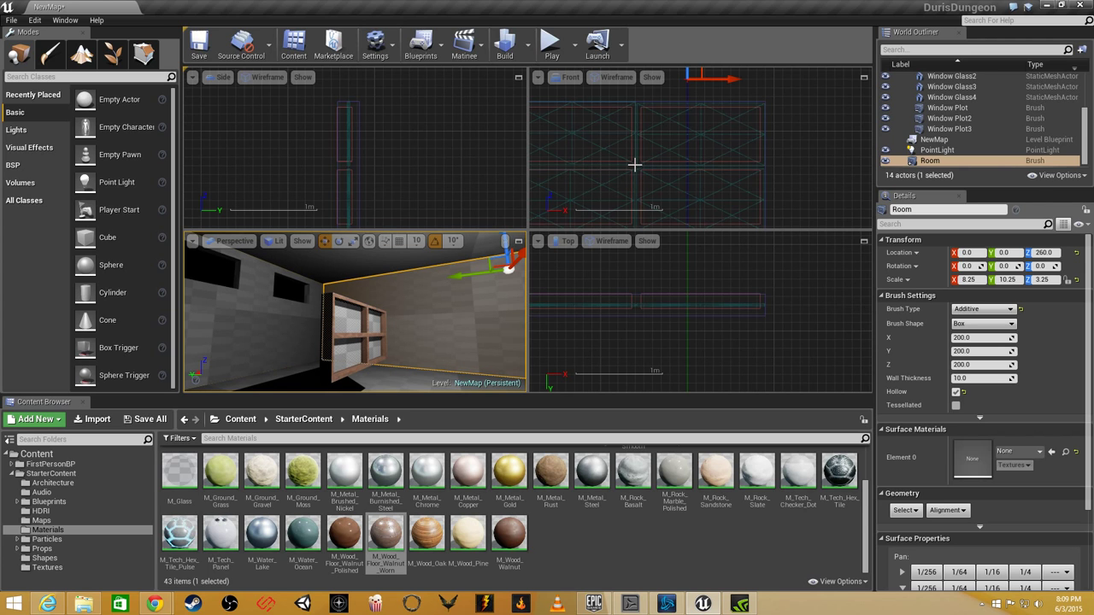
{"action": "key", "text": "ctrl+z"}
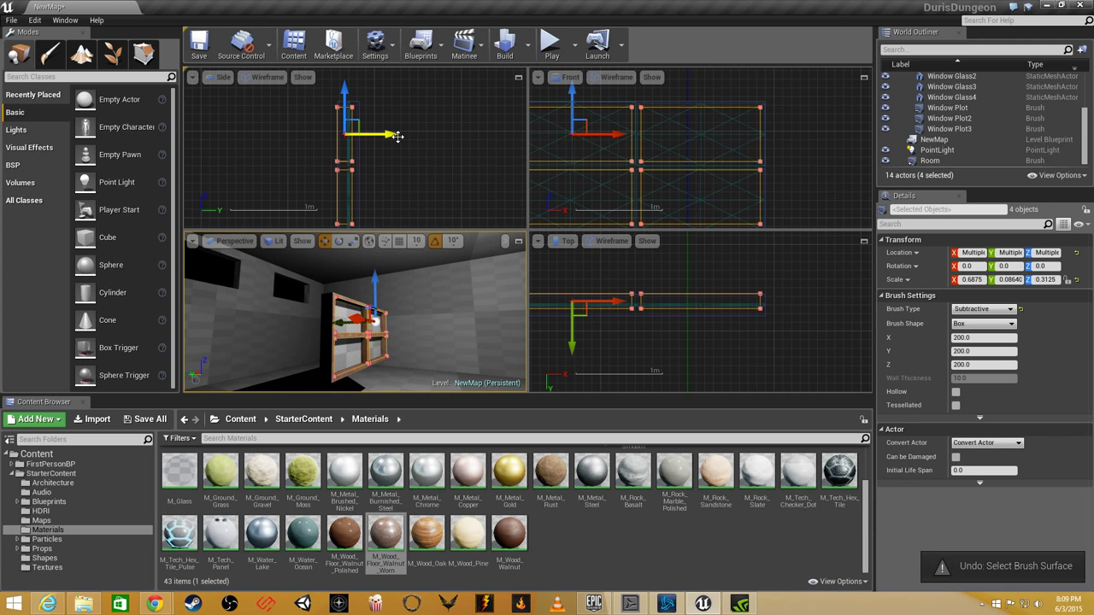
{"action": "mouse_move", "coordinate": [393, 135]}
{"action": "left_mouse_down"}
{"action": "mouse_move", "coordinate": [378, 136]}
{"action": "mouse_move", "coordinate": [389, 134]}
{"action": "left_mouse_up"}
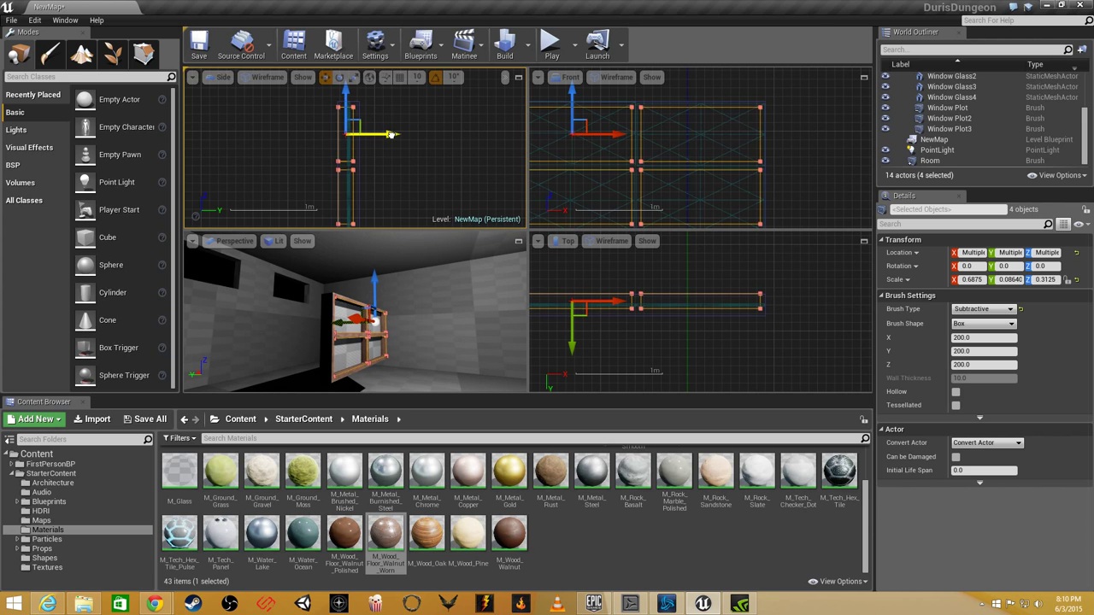
Move the four opening brushes back and forth along Y until they cut through the window frame.
{"action": "left_click_drag", "start_coordinate": [390, 134], "coordinate": [392, 135]}
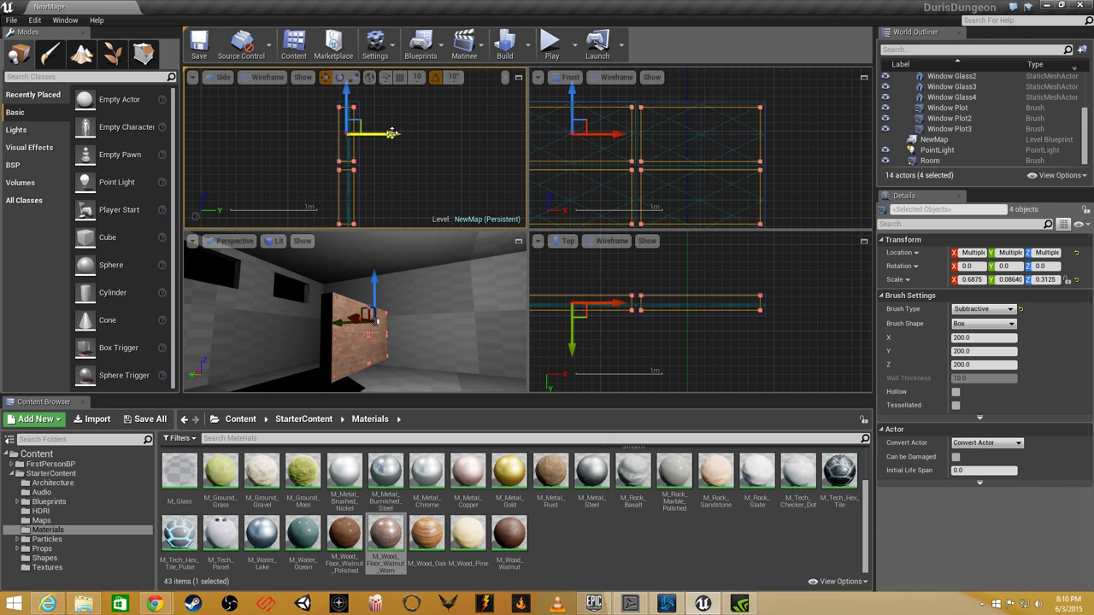
{"action": "mouse_move", "coordinate": [454, 169]}
{"action": "right_mouse_down"}
{"action": "mouse_move", "coordinate": [359, 204]}
{"action": "mouse_move", "coordinate": [428, 171]}
{"action": "mouse_move", "coordinate": [381, 131]}
{"action": "right_mouse_up"}
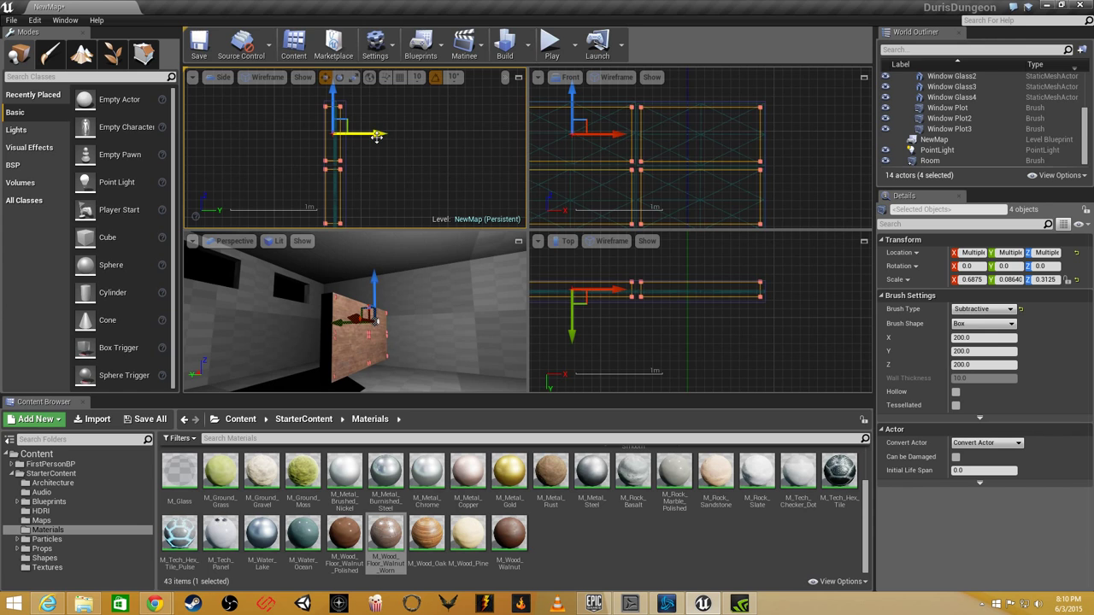
{"action": "left_click_drag", "start_coordinate": [375, 137], "coordinate": [376, 136]}
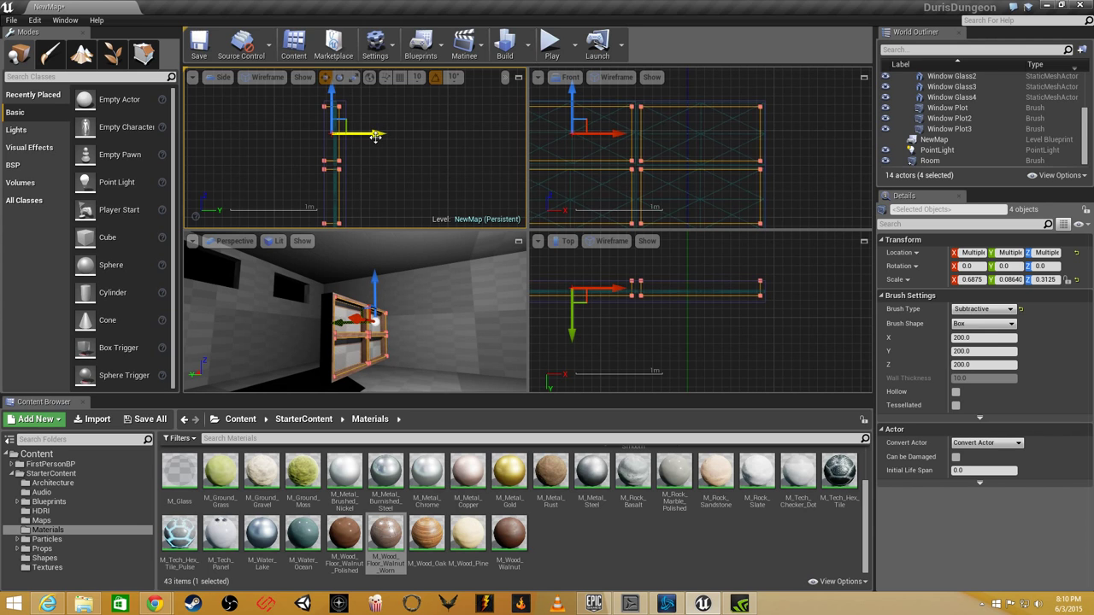
Scale the four opening brushes up along Y to about 0.162, nudging them along Y to centre them on the frame.
{"action": "left_click", "coordinate": [353, 77]}
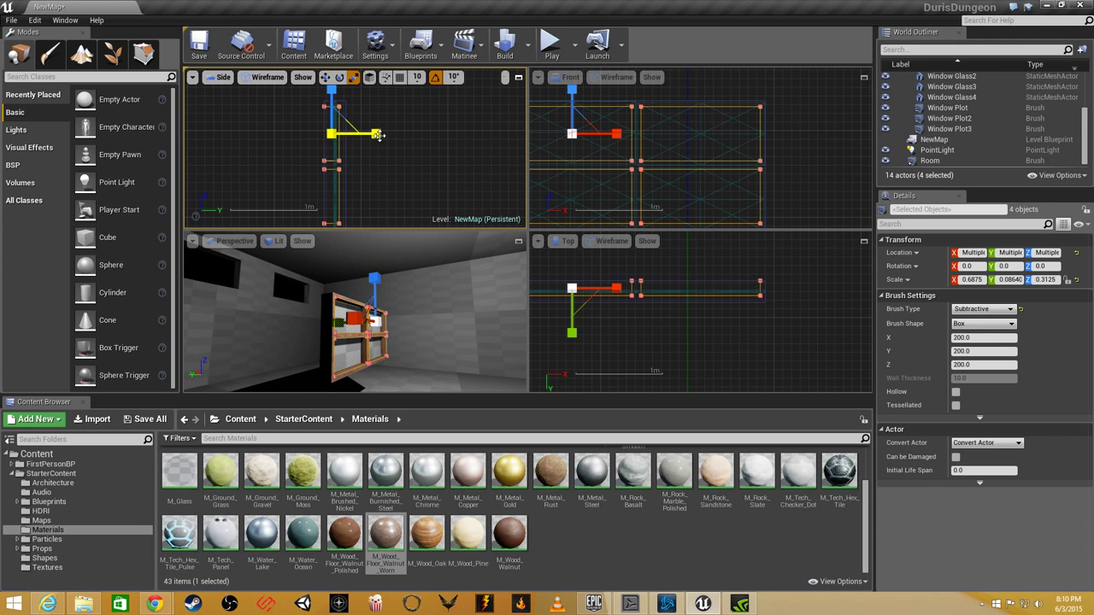
{"action": "left_click_drag", "start_coordinate": [380, 136], "coordinate": [381, 136]}
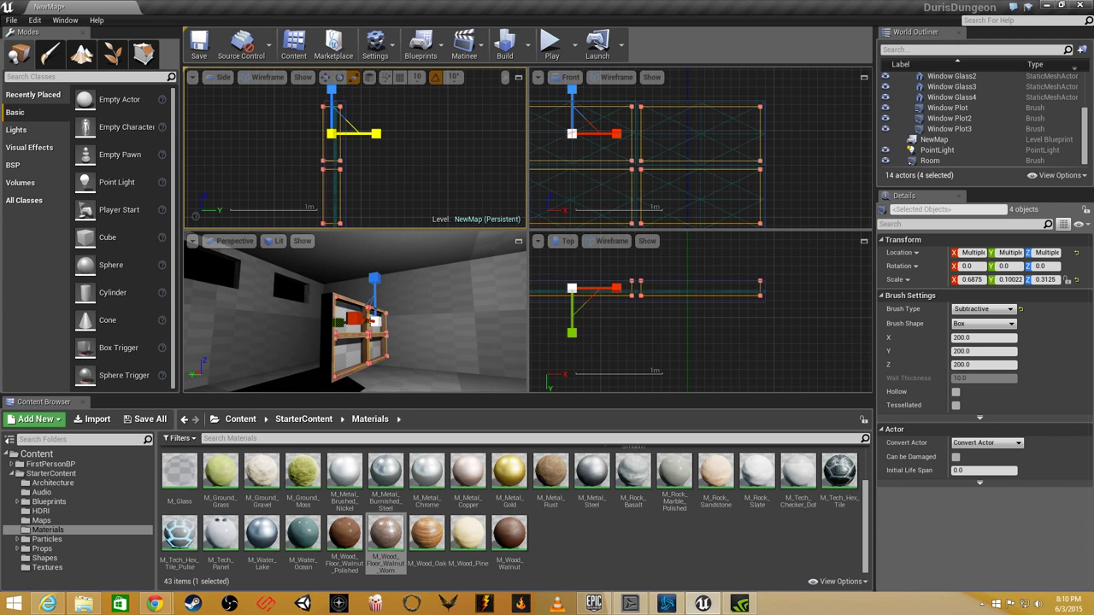
{"action": "left_click_drag", "start_coordinate": [381, 136], "coordinate": [382, 136]}
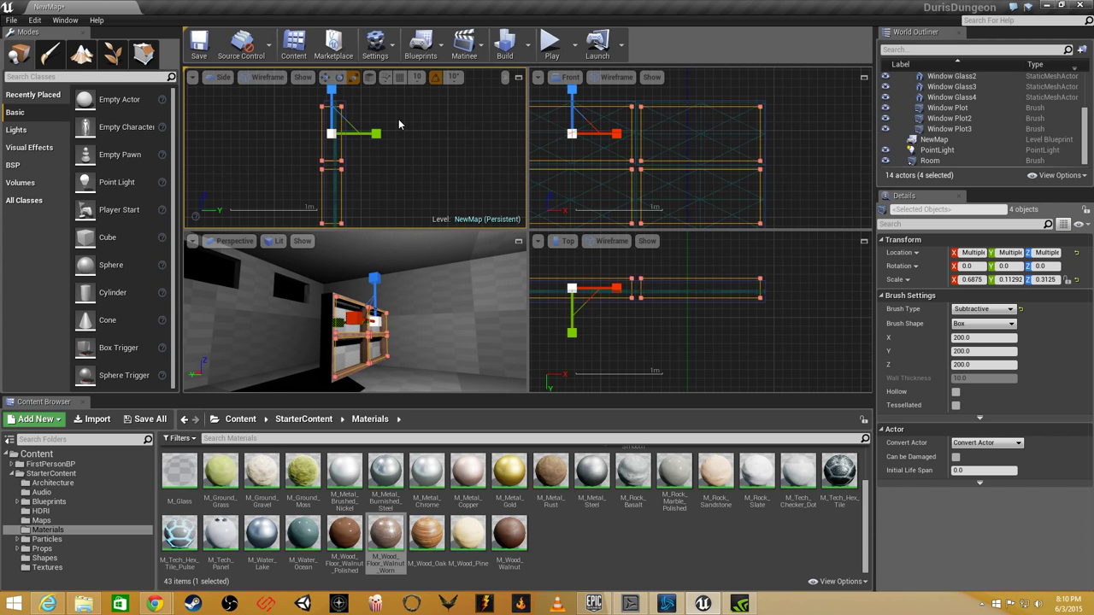
{"action": "left_click", "coordinate": [326, 78]}
{"action": "left_click_drag", "start_coordinate": [369, 131], "coordinate": [378, 135]}
{"action": "key", "text": "r"}
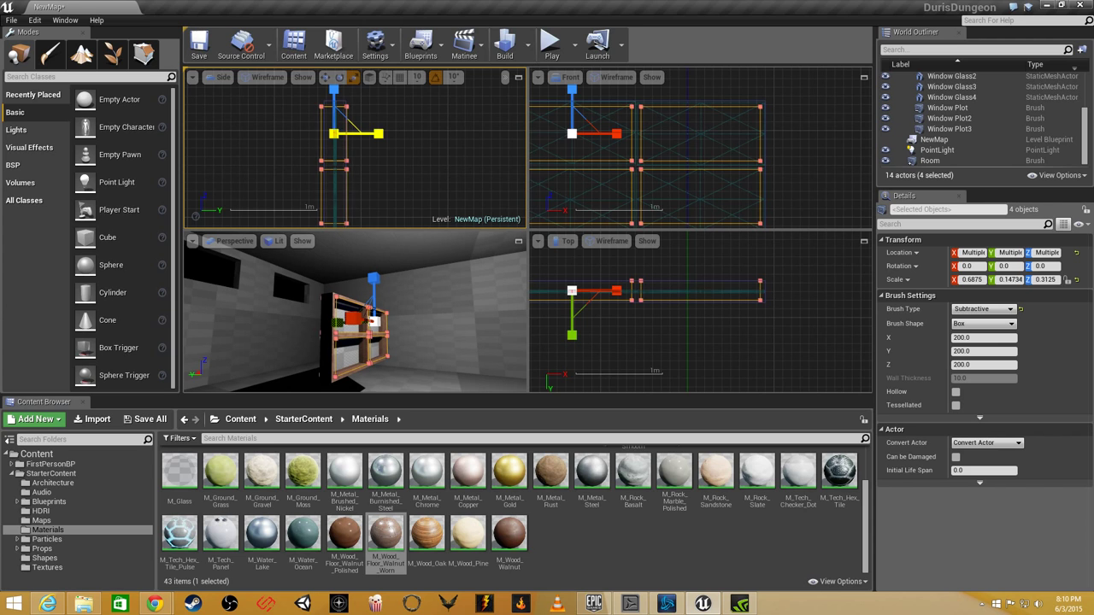
{"action": "left_click_drag", "start_coordinate": [379, 134], "coordinate": [374, 138]}
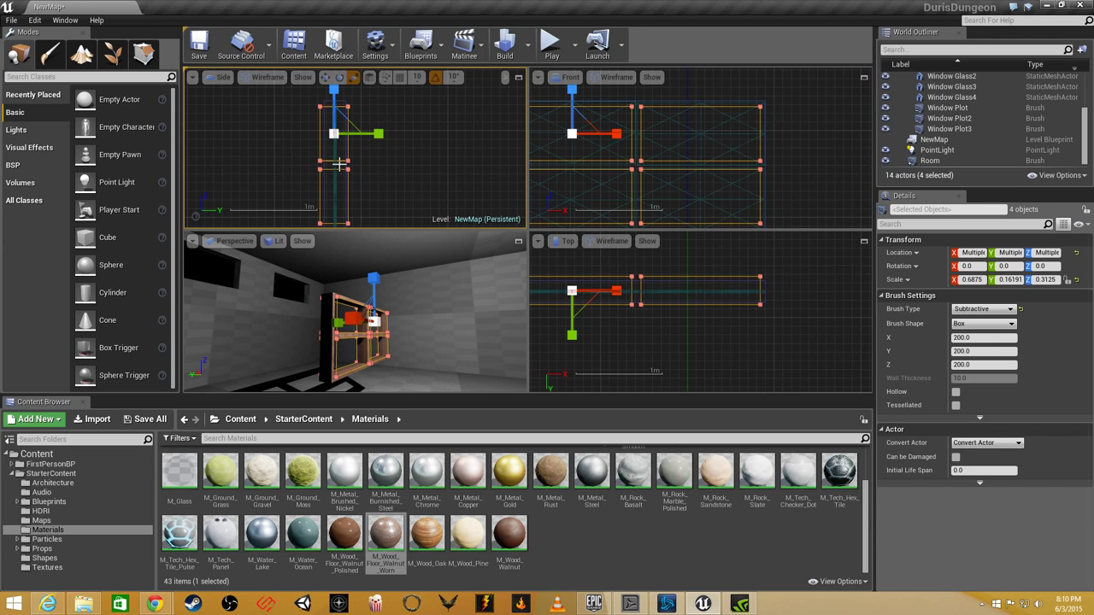
Inspect the window frame's openings from inside the room with the perspective viewport maximized.
{"action": "left_click", "coordinate": [493, 324]}
{"action": "mouse_move", "coordinate": [493, 324]}
{"action": "right_mouse_down"}
{"action": "mouse_move", "coordinate": [376, 323]}
{"action": "mouse_move", "coordinate": [378, 333]}
{"action": "mouse_move", "coordinate": [419, 335]}
{"action": "right_mouse_up"}
{"action": "key", "text": "w"}
{"action": "key", "text": "s"}
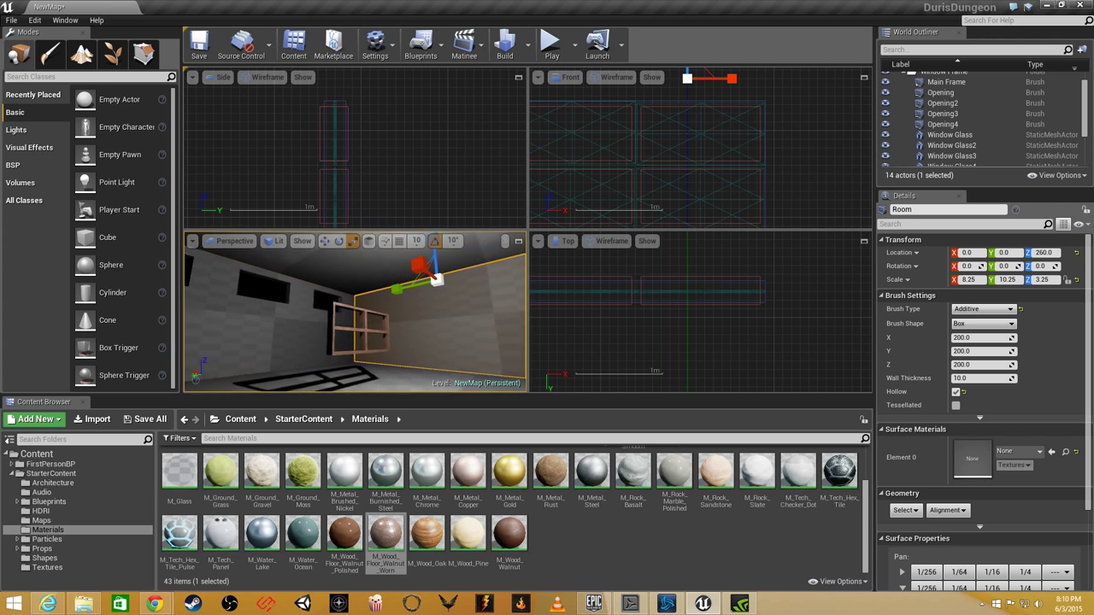
{"action": "left_click", "coordinate": [357, 372]}
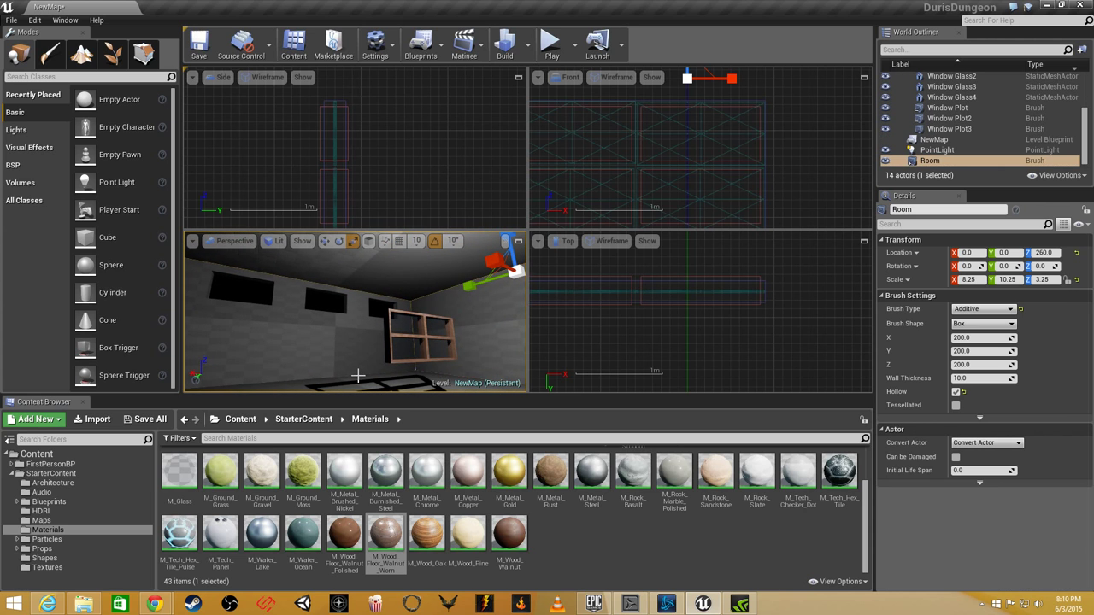
{"action": "left_click", "coordinate": [519, 245]}
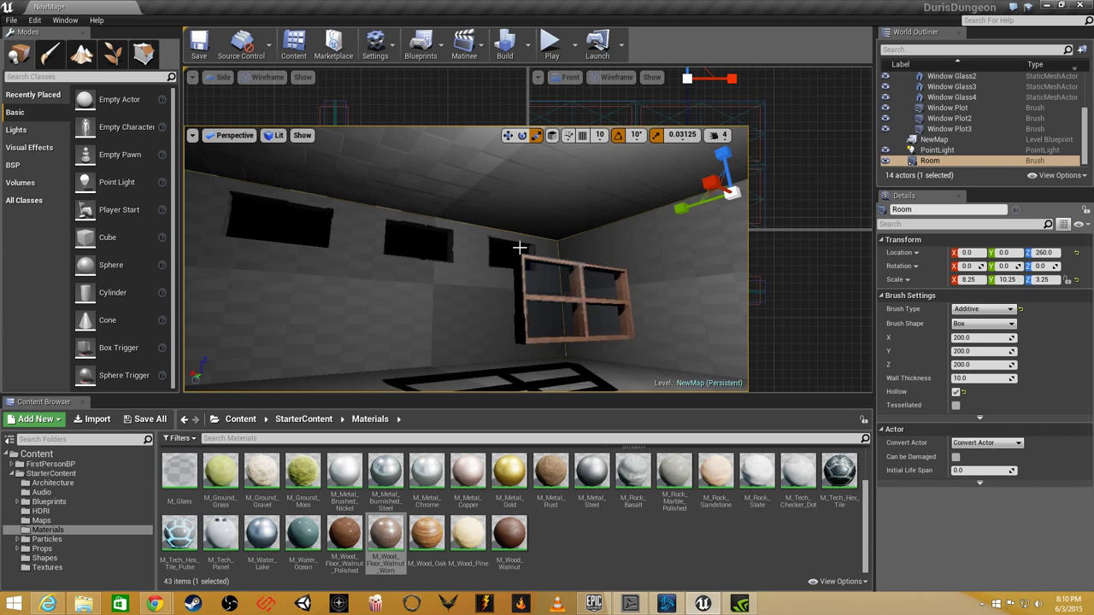
{"action": "right_click_drag", "start_coordinate": [439, 326], "coordinate": [507, 265]}
{"action": "key", "text": "w"}
{"action": "key", "text": "s"}
{"action": "key", "text": "w"}
{"action": "key", "text": "s"}
{"action": "key", "text": "d"}
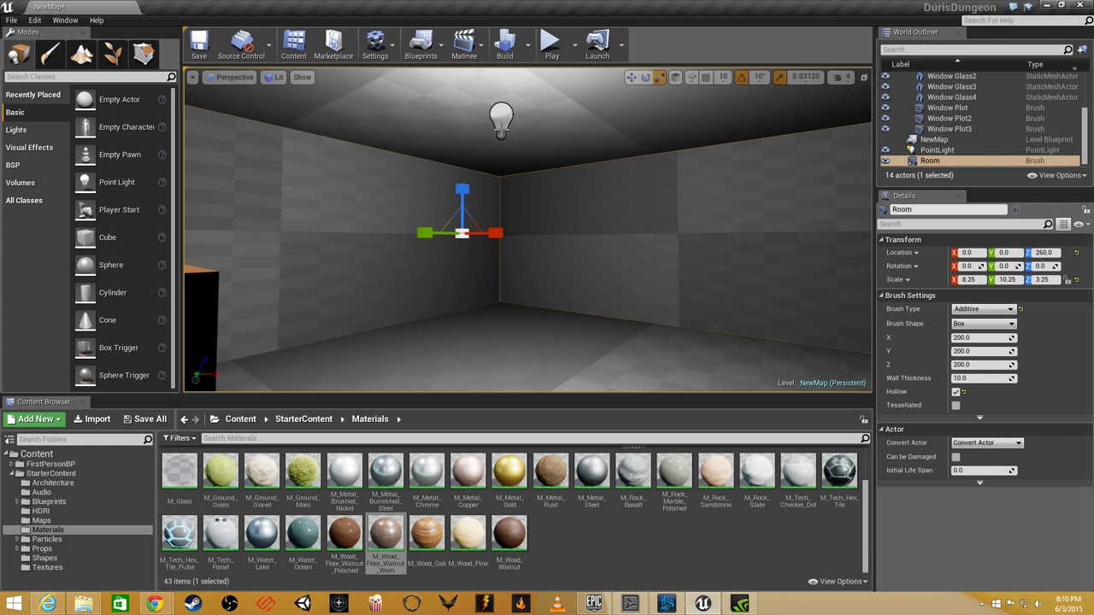
Move the room's point light over the window frame to about X 104.6 and Y 275.7.
{"action": "left_click", "coordinate": [501, 118]}
{"action": "right_click_drag", "start_coordinate": [532, 146], "coordinate": [500, 146]}
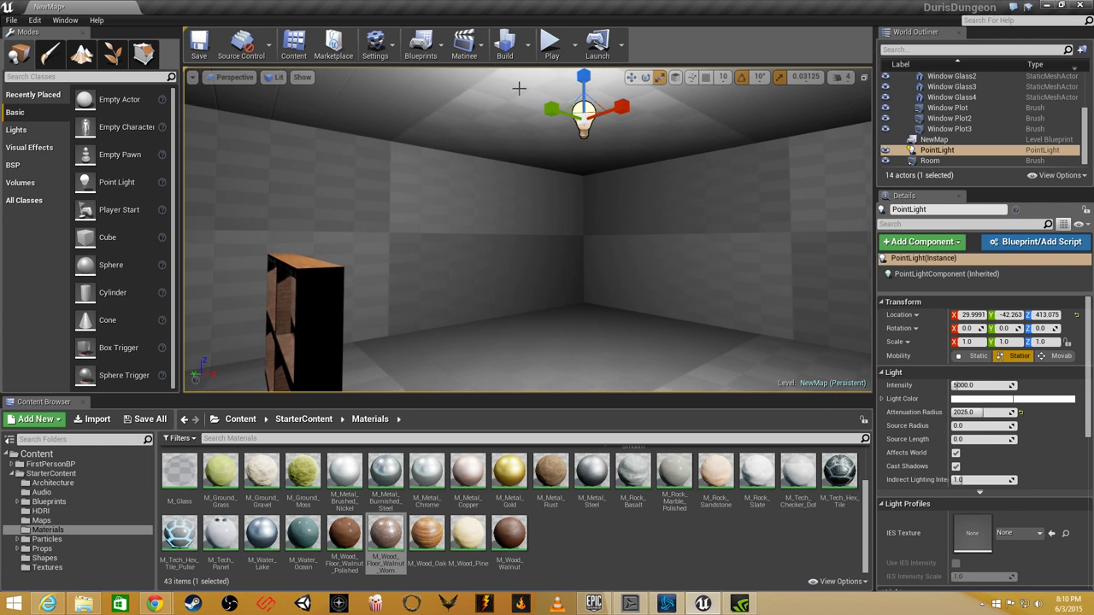
{"action": "right_click_drag", "start_coordinate": [634, 135], "coordinate": [621, 113]}
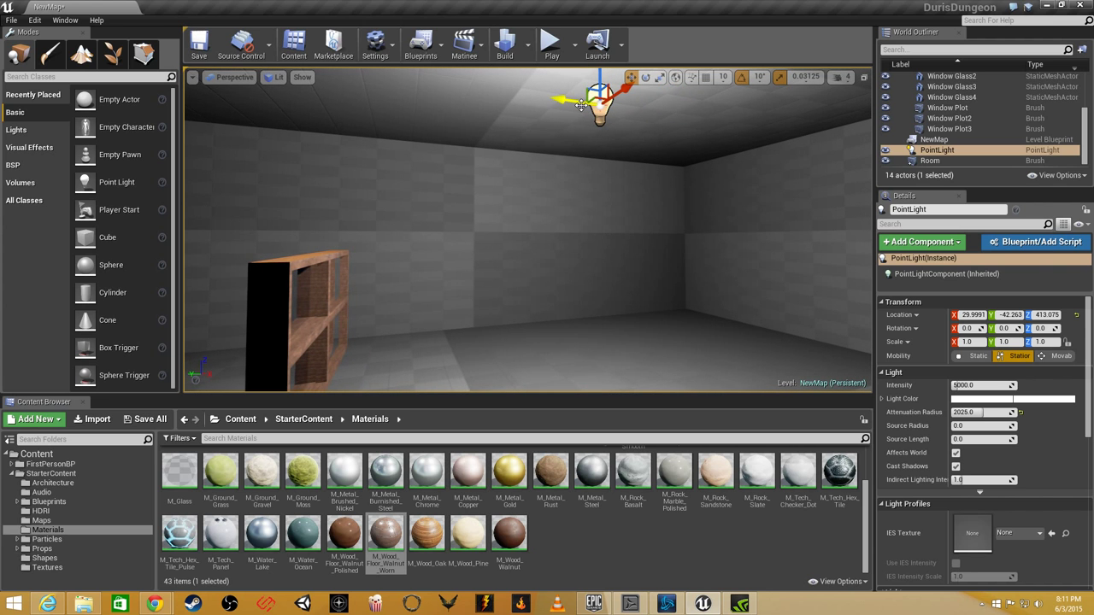
{"action": "left_click_drag", "start_coordinate": [477, 106], "coordinate": [250, 97]}
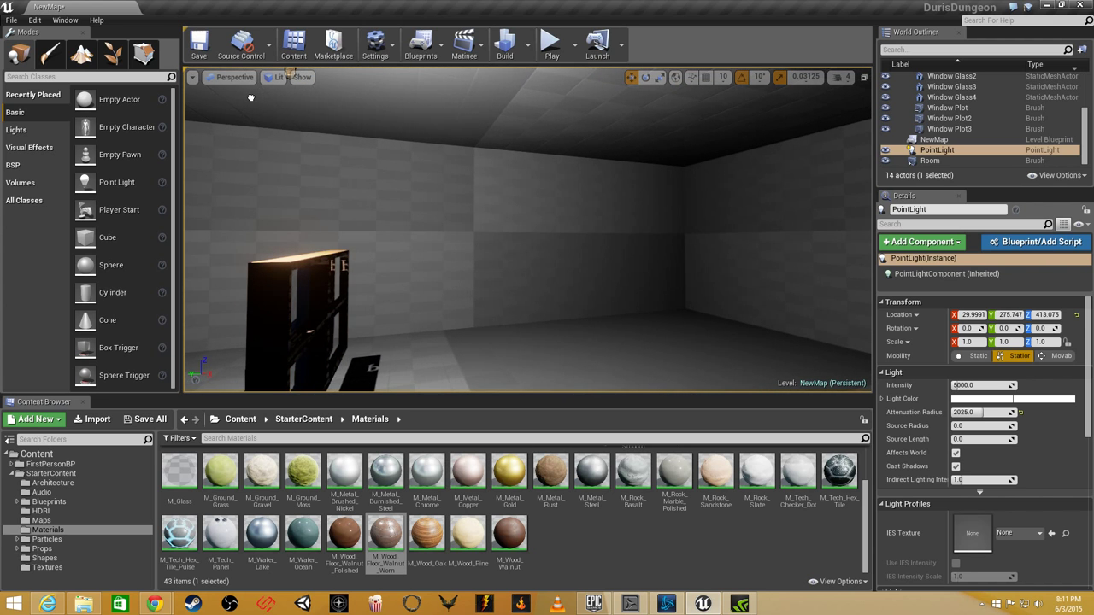
{"action": "mouse_move", "coordinate": [459, 165]}
{"action": "right_mouse_down"}
{"action": "mouse_move", "coordinate": [451, 159]}
{"action": "mouse_move", "coordinate": [459, 165]}
{"action": "right_mouse_up"}
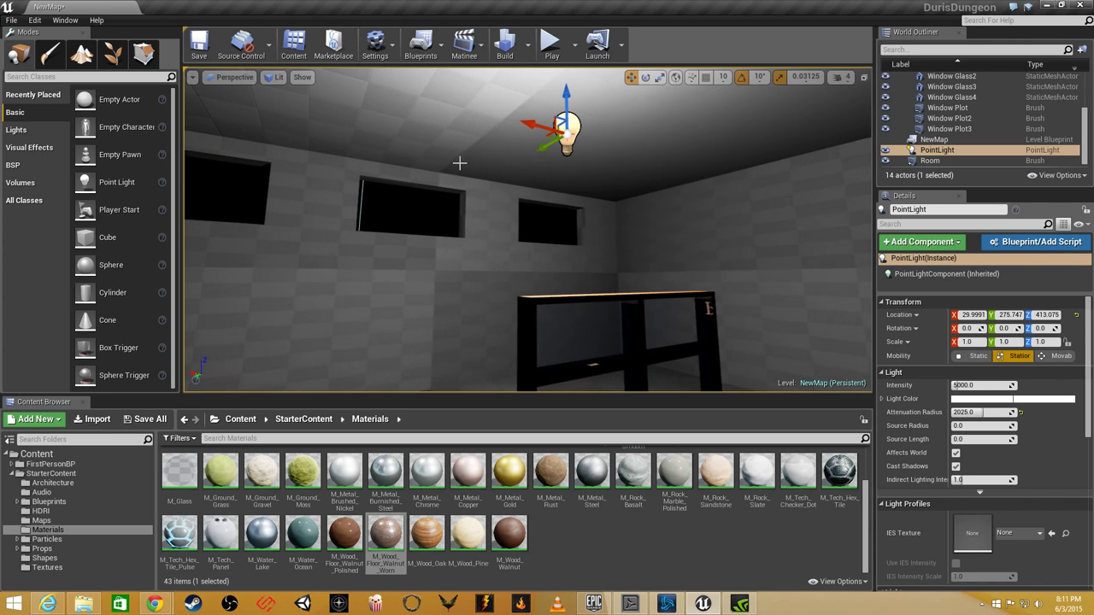
{"action": "left_click_drag", "start_coordinate": [536, 125], "coordinate": [459, 122]}
Switch the perspective view to Unlit and apply M_Wood_Floor_Walnut_Worn to the untextured outer side edge of the window frame.
{"action": "left_click", "coordinate": [272, 77]}
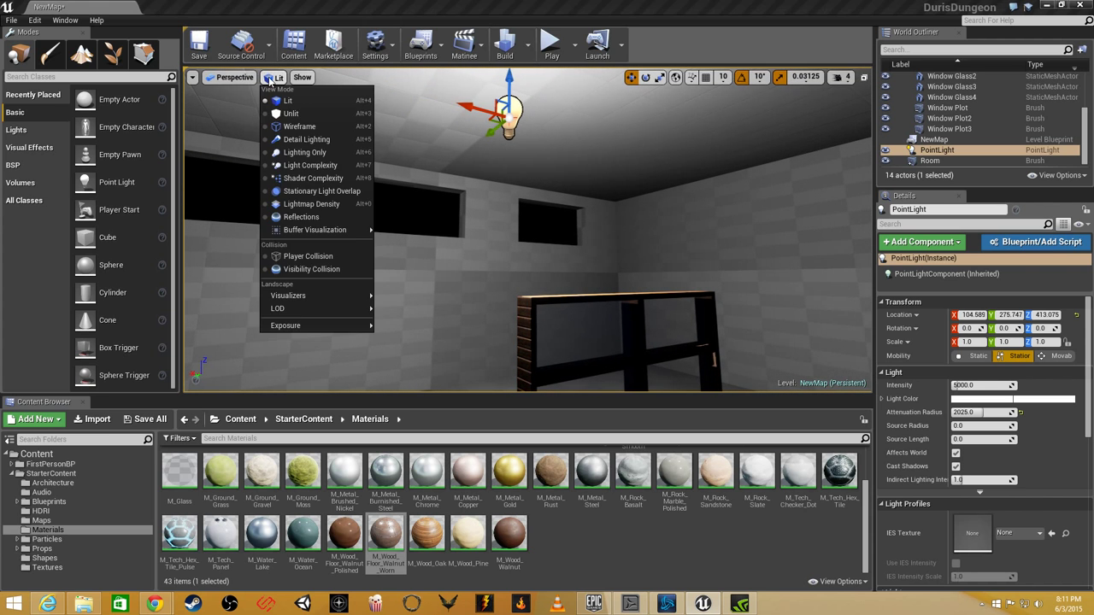
{"action": "left_click", "coordinate": [290, 114]}
{"action": "right_click_drag", "start_coordinate": [463, 226], "coordinate": [631, 249]}
{"action": "key", "text": "s"}
{"action": "key", "text": "w"}
{"action": "right_click_drag", "start_coordinate": [394, 171], "coordinate": [376, 179]}
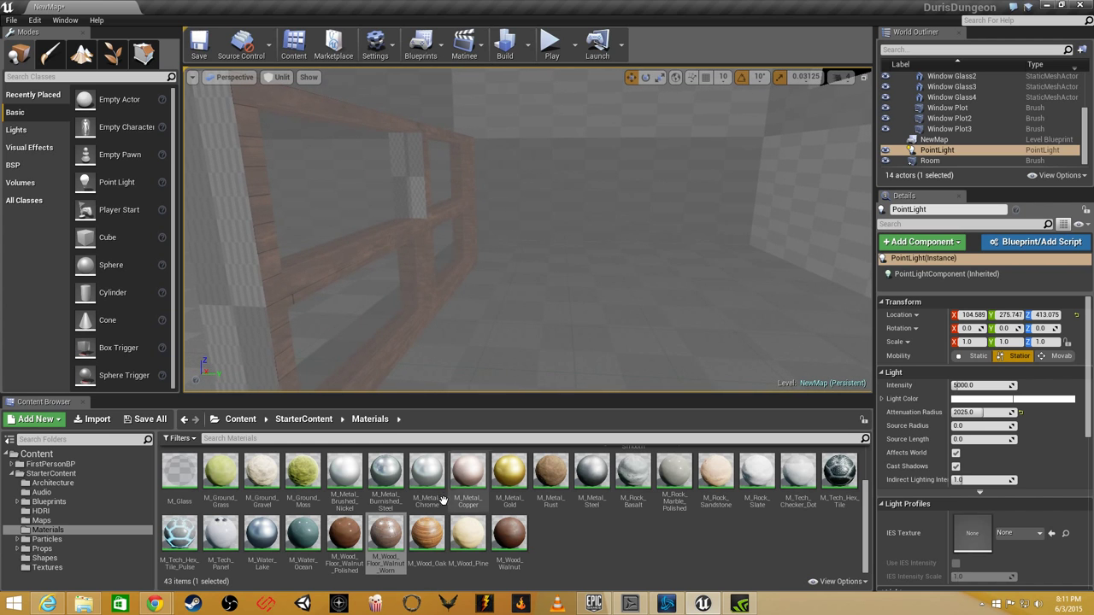
{"action": "left_click_drag", "start_coordinate": [395, 529], "coordinate": [237, 248]}
{"action": "right_click_drag", "start_coordinate": [238, 248], "coordinate": [254, 218]}
{"action": "key", "text": "w"}
Apply M_Wood_Floor_Walnut_Worn to the window frame's remaining bare edge faces, undoing the accidental assignment to a glass pane.
{"action": "left_click_drag", "start_coordinate": [390, 536], "coordinate": [391, 317]}
{"action": "left_click_drag", "start_coordinate": [417, 278], "coordinate": [418, 289]}
{"action": "mouse_move", "coordinate": [581, 334]}
{"action": "right_mouse_down"}
{"action": "mouse_move", "coordinate": [582, 346]}
{"action": "mouse_move", "coordinate": [581, 329]}
{"action": "mouse_move", "coordinate": [599, 338]}
{"action": "right_mouse_up"}
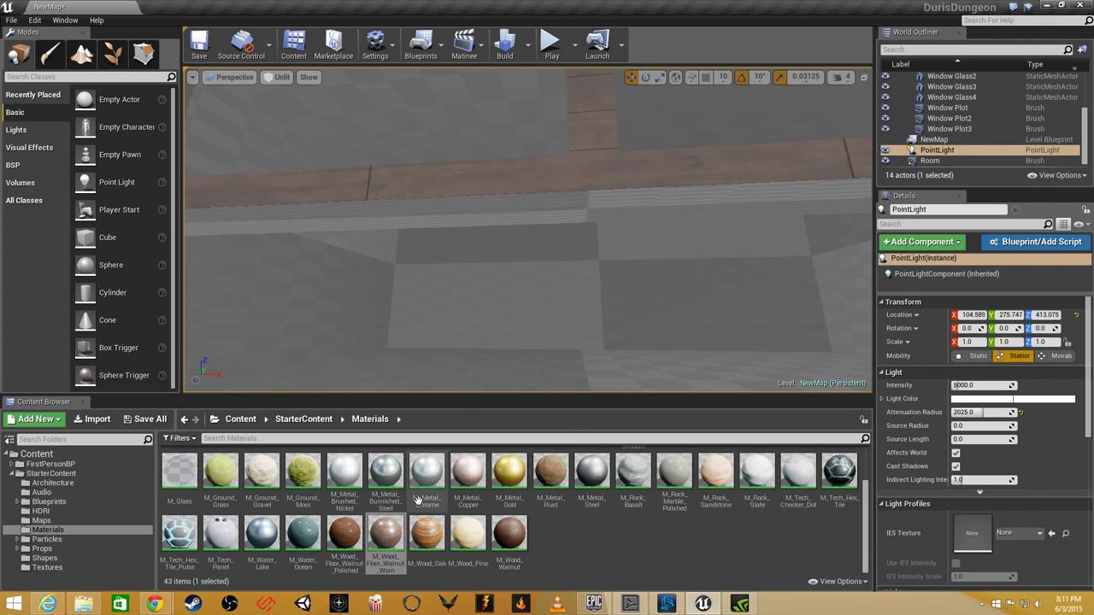
{"action": "left_click_drag", "start_coordinate": [386, 534], "coordinate": [355, 217]}
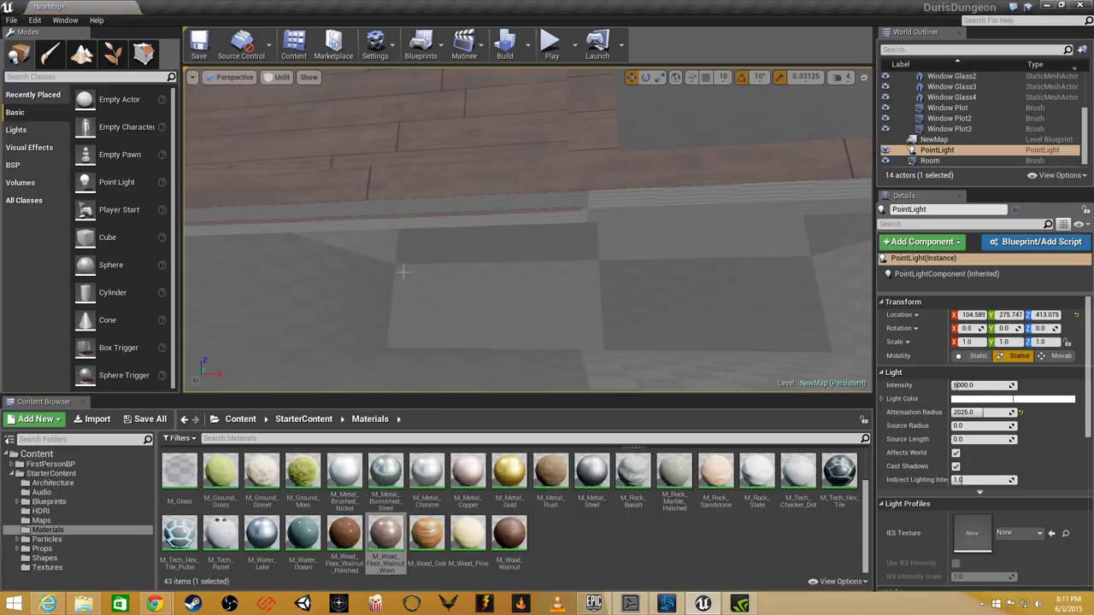
{"action": "key", "text": "ctrl+z"}
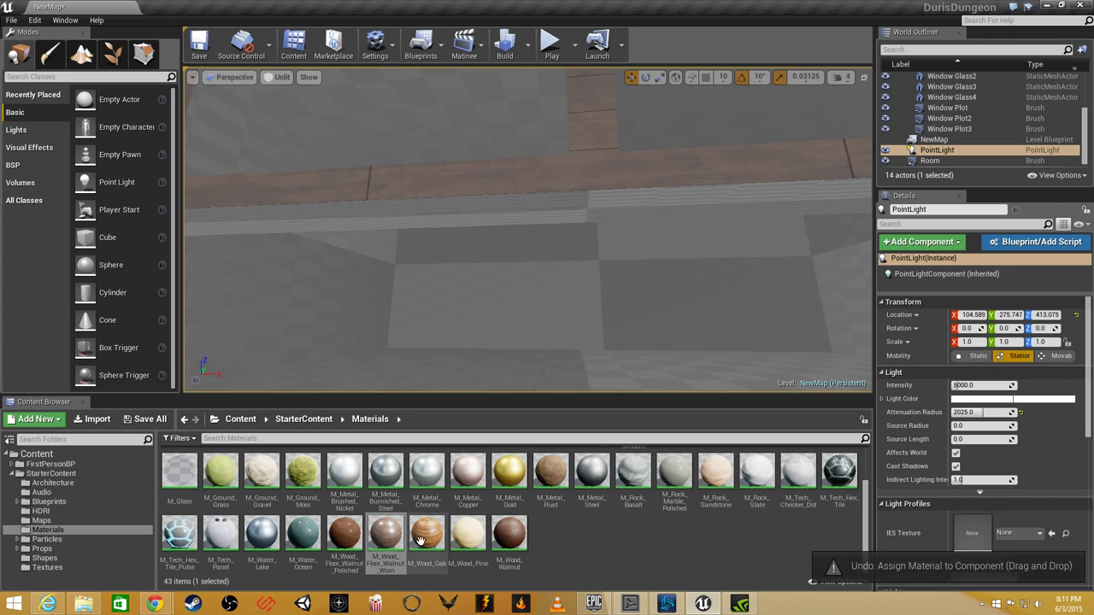
{"action": "left_click_drag", "start_coordinate": [389, 540], "coordinate": [587, 215]}
{"action": "right_click_drag", "start_coordinate": [587, 216], "coordinate": [624, 190]}
{"action": "right_click_drag", "start_coordinate": [693, 188], "coordinate": [645, 218]}
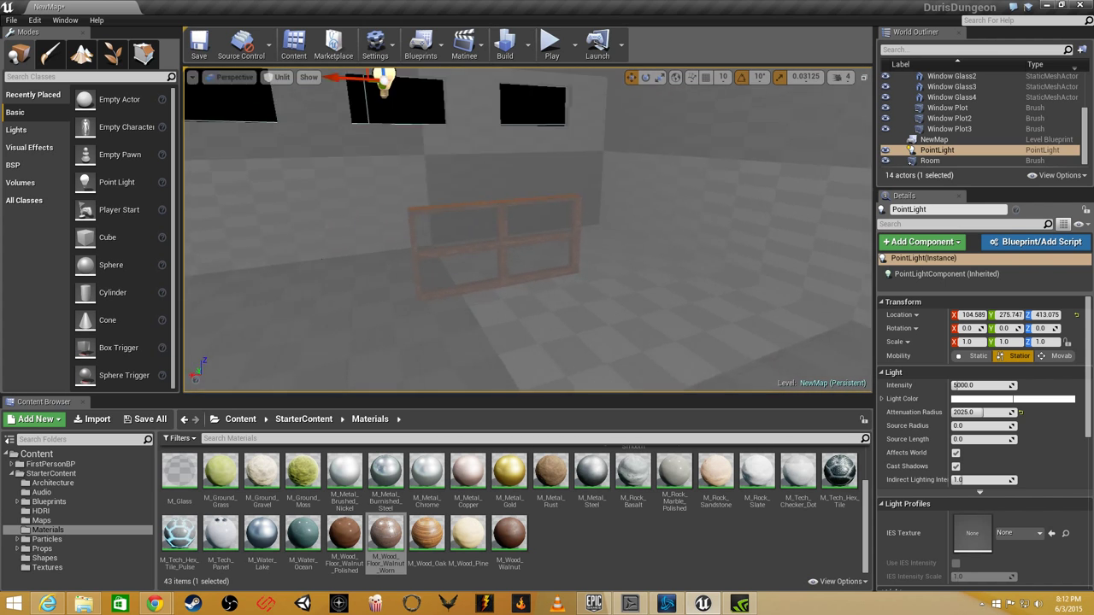
Switch the perspective view back to Lit and move the point light to about X -129.6 and Y 9.7.
{"action": "left_click", "coordinate": [282, 77]}
{"action": "left_click", "coordinate": [295, 101]}
{"action": "right_click_drag", "start_coordinate": [513, 231], "coordinate": [361, 219]}
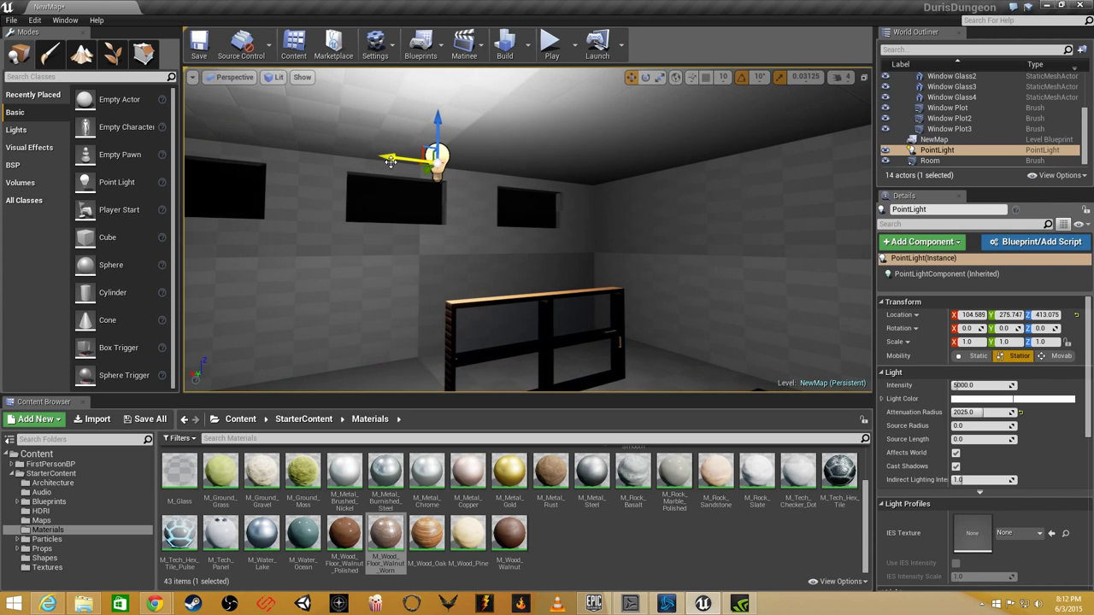
{"action": "left_click_drag", "start_coordinate": [484, 175], "coordinate": [650, 184]}
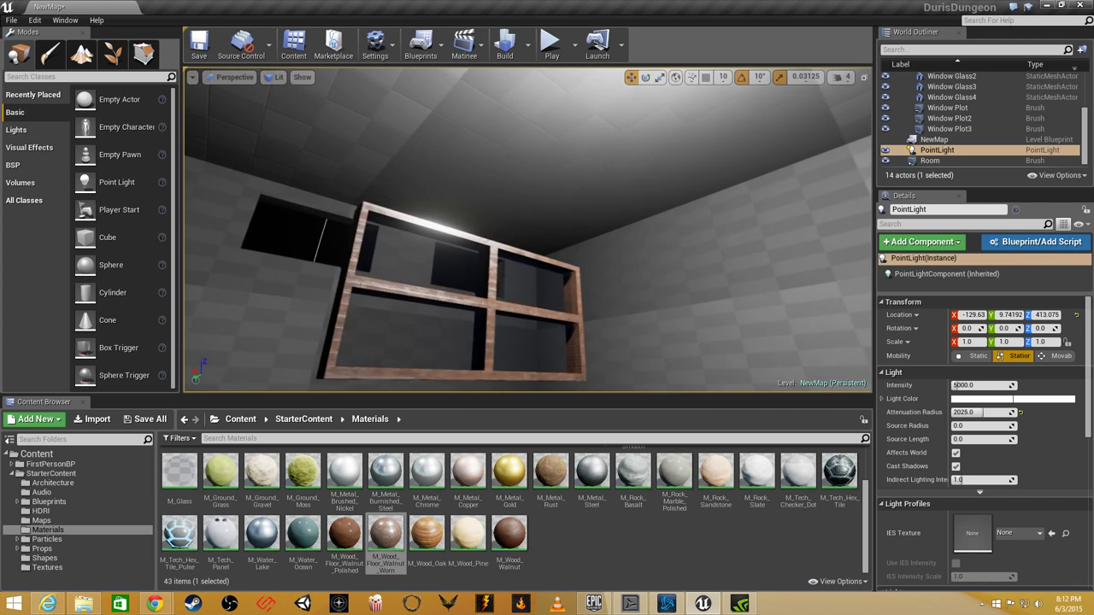
Save the map NewMap.
{"action": "key", "text": "ctrl+s"}
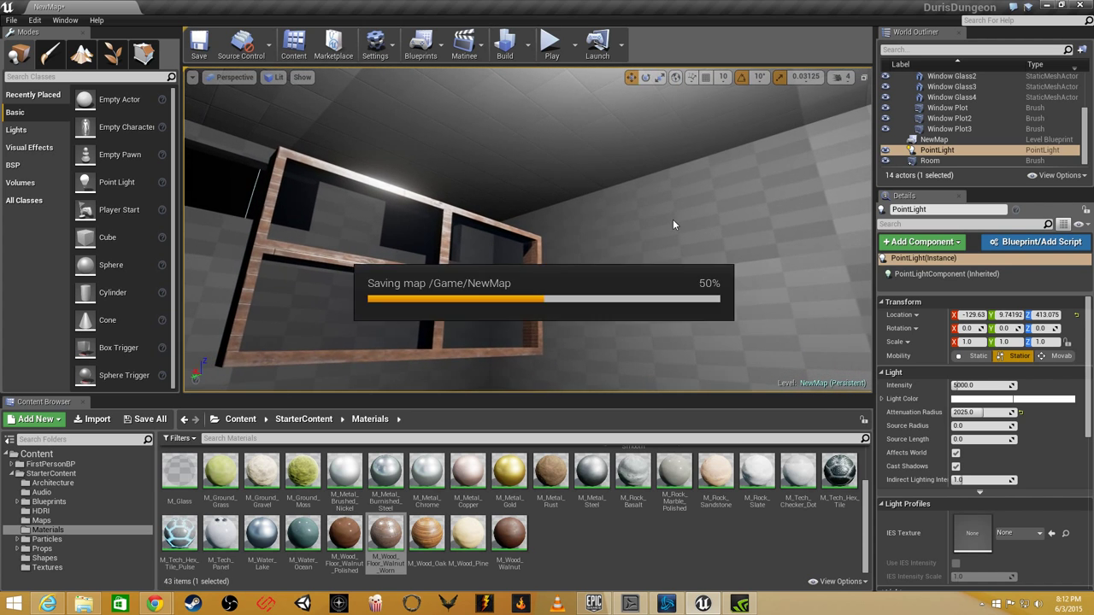